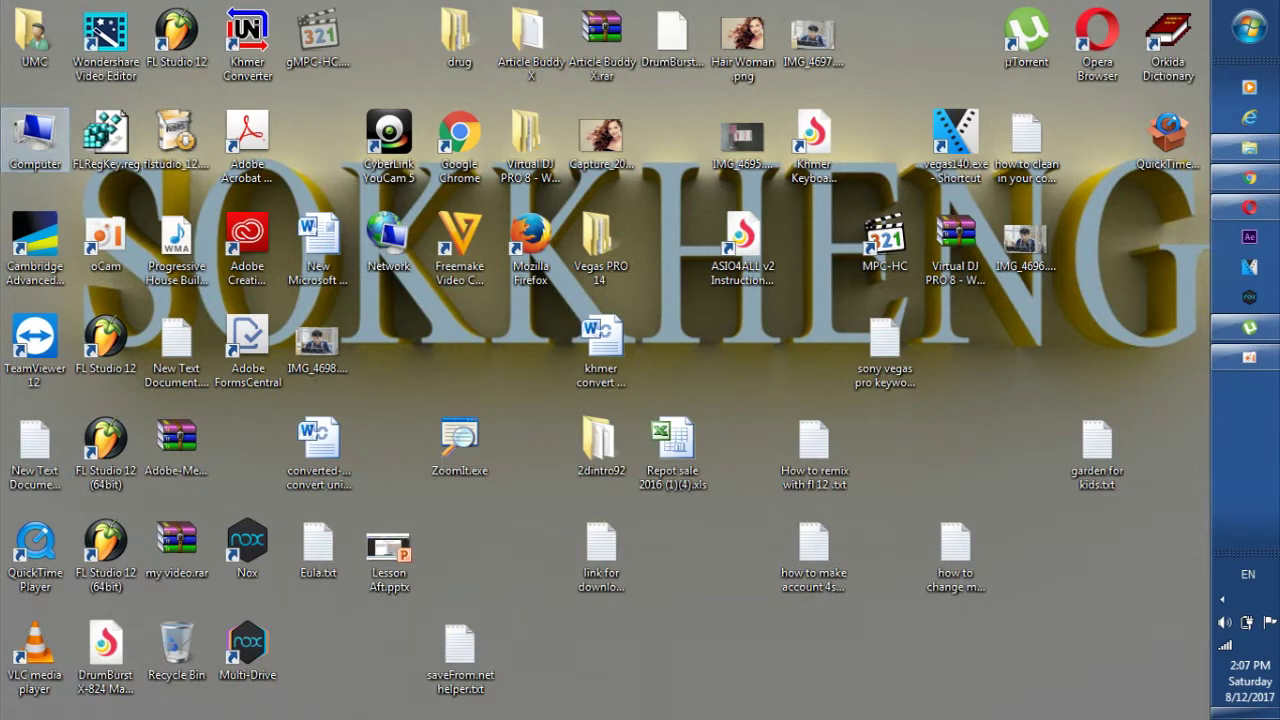
Open the desktop context menu to reach the icon view options
{"action": "right_click", "coordinate": [943, 322]}
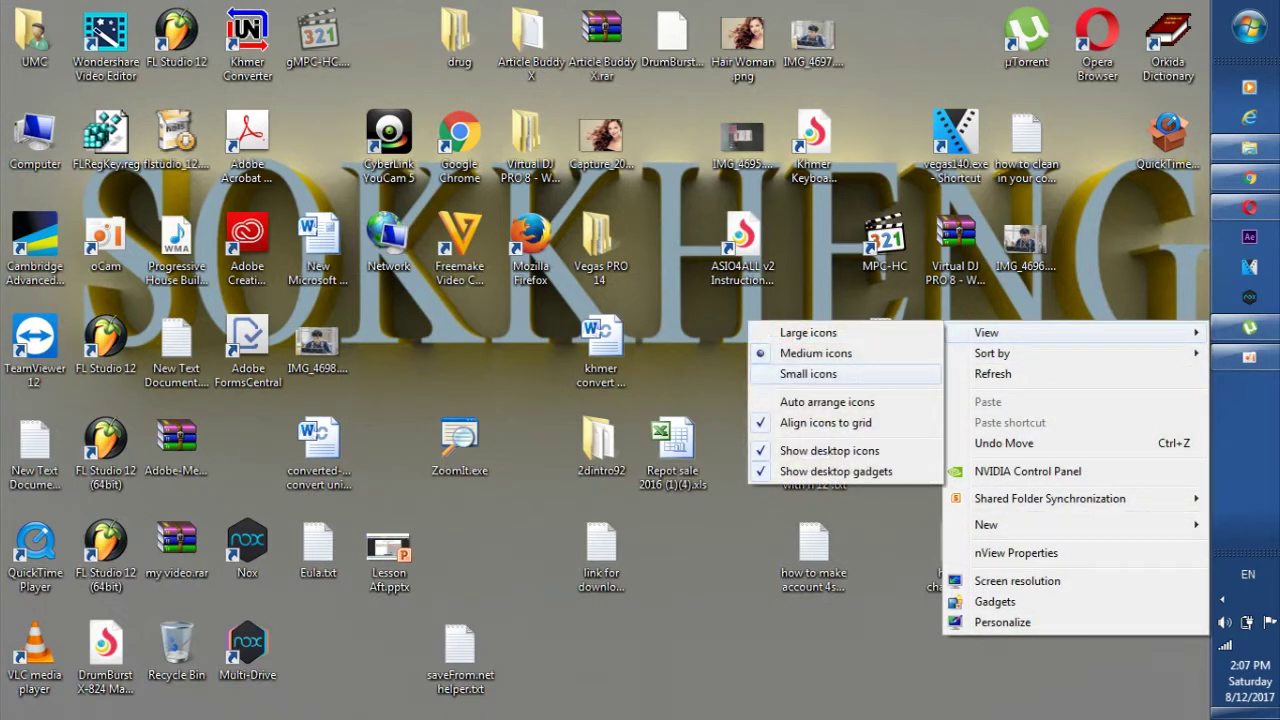
Hide the desktop icons, then launch Adobe Photoshop CC 2017 from the Start menu
{"action": "left_click", "coordinate": [829, 450]}
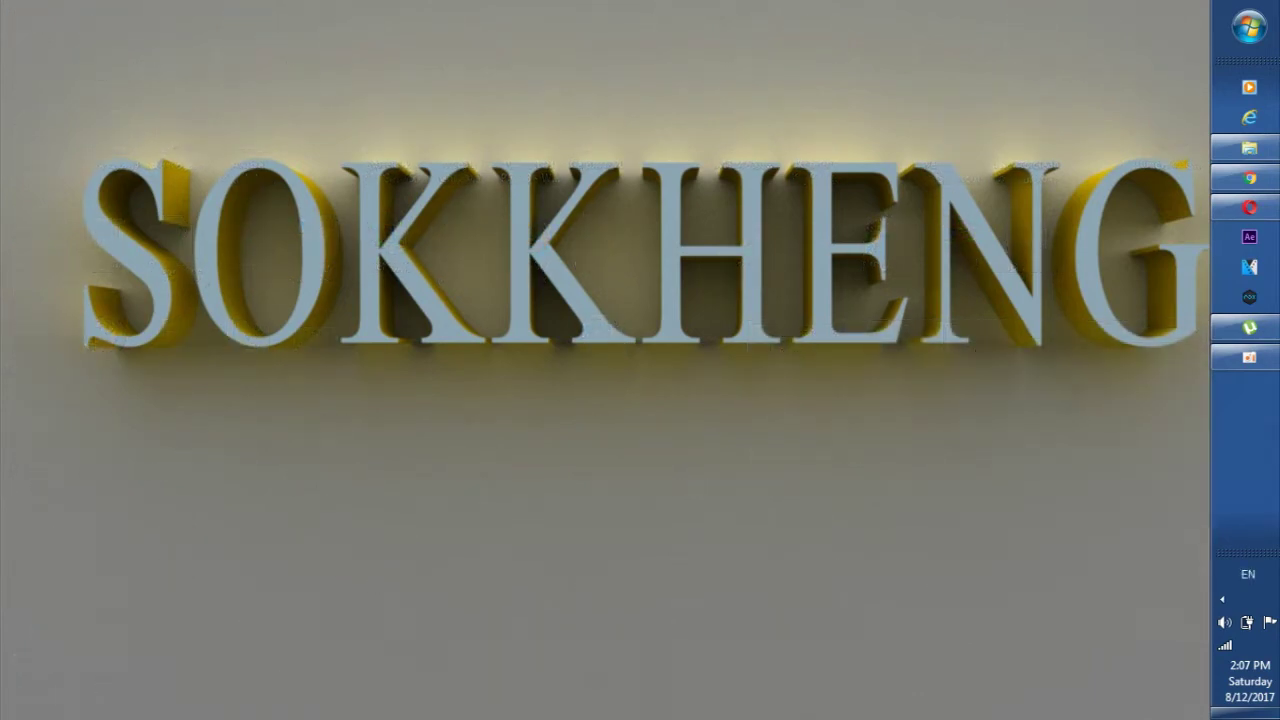
{"action": "right_click", "coordinate": [843, 257]}
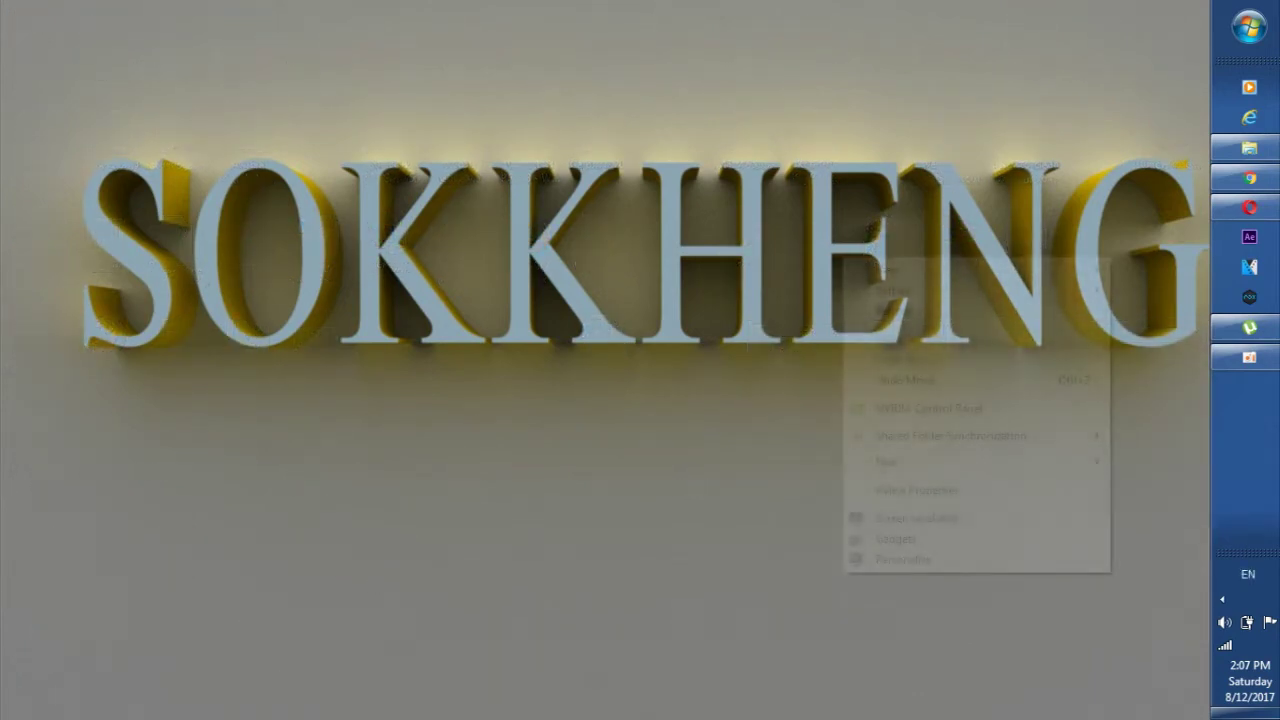
{"action": "key", "text": "Escape"}
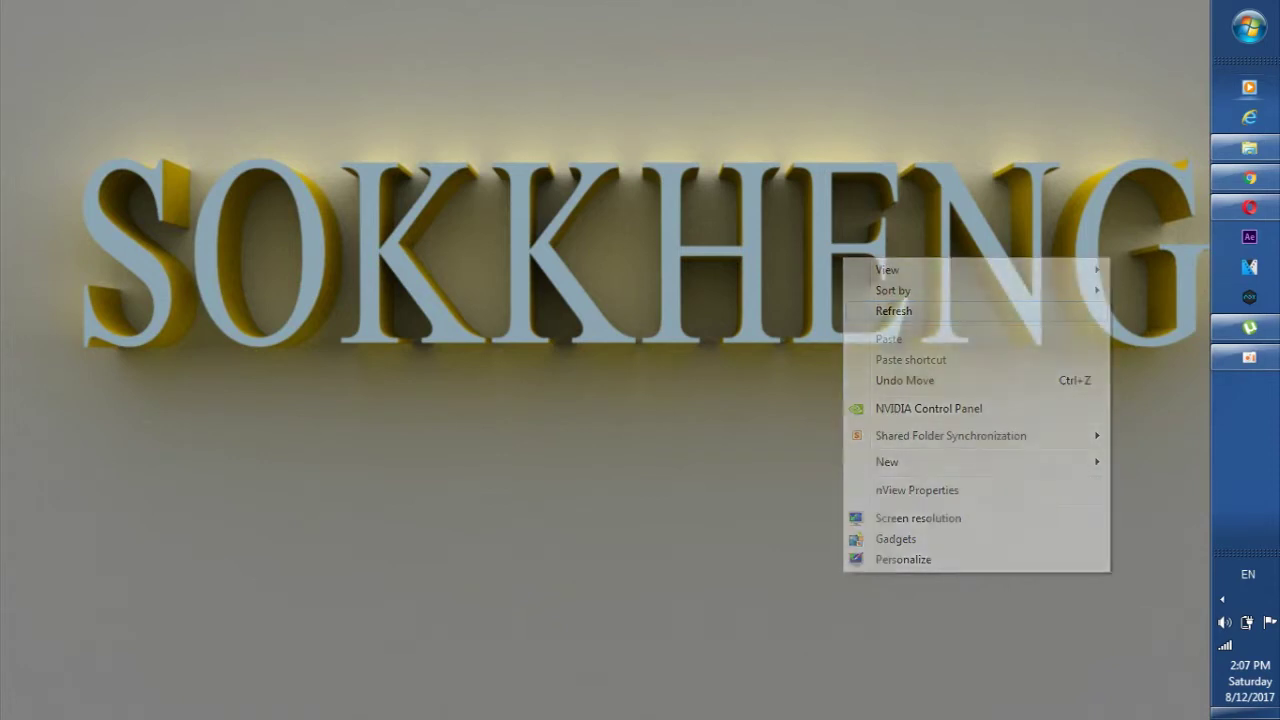
{"action": "key", "text": "super"}
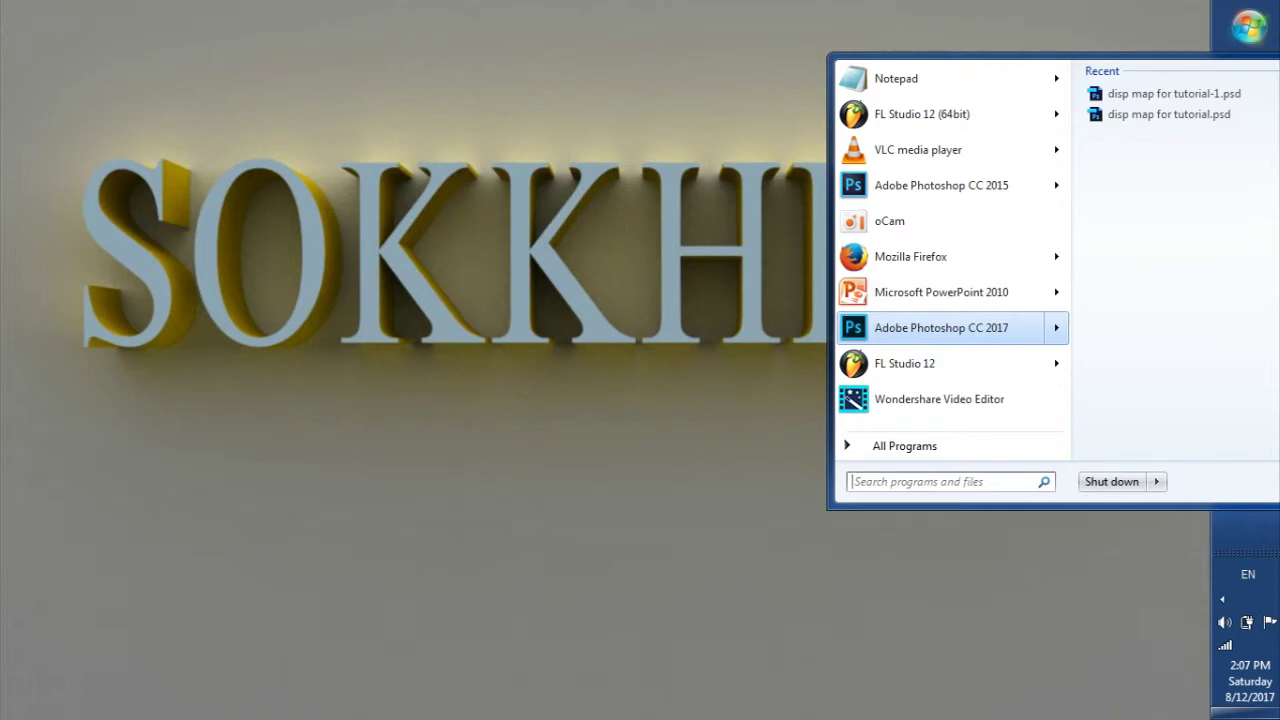
{"action": "key", "text": "Return"}
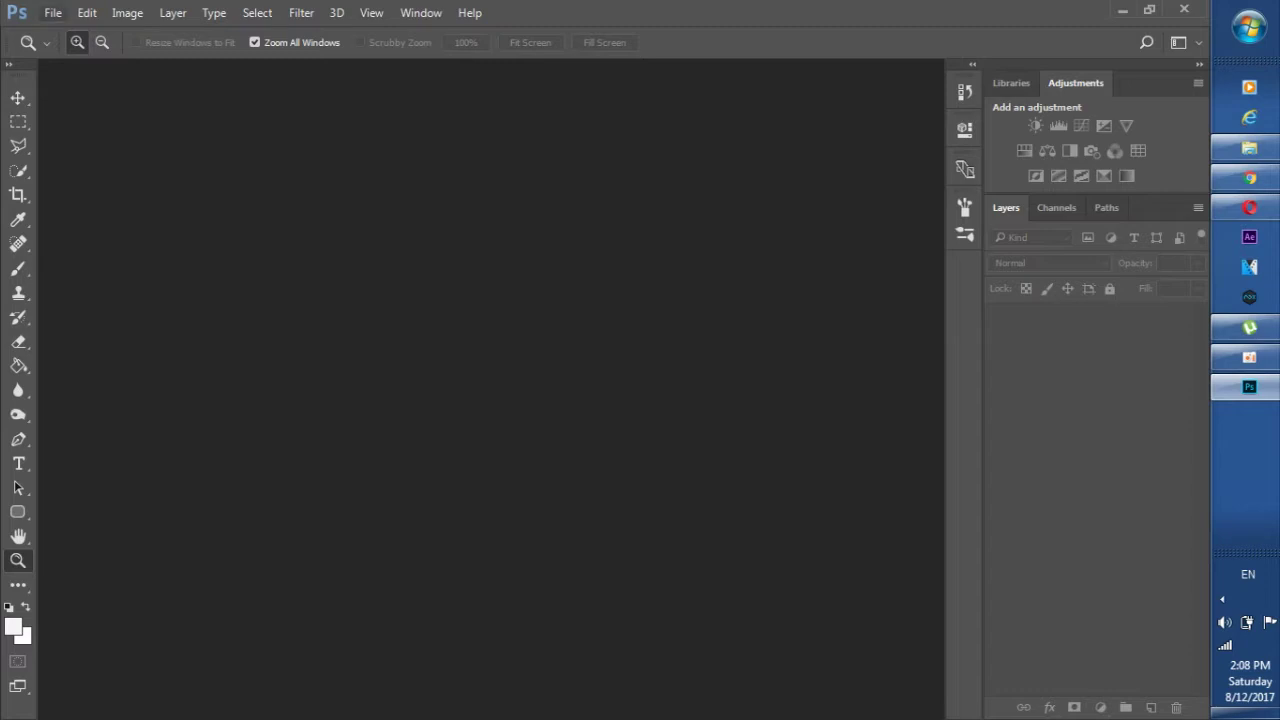
Open the red T-shirt photo and 1 (1).jpg together, dismissing the pixel-aspect notice
{"action": "left_click", "coordinate": [53, 13]}
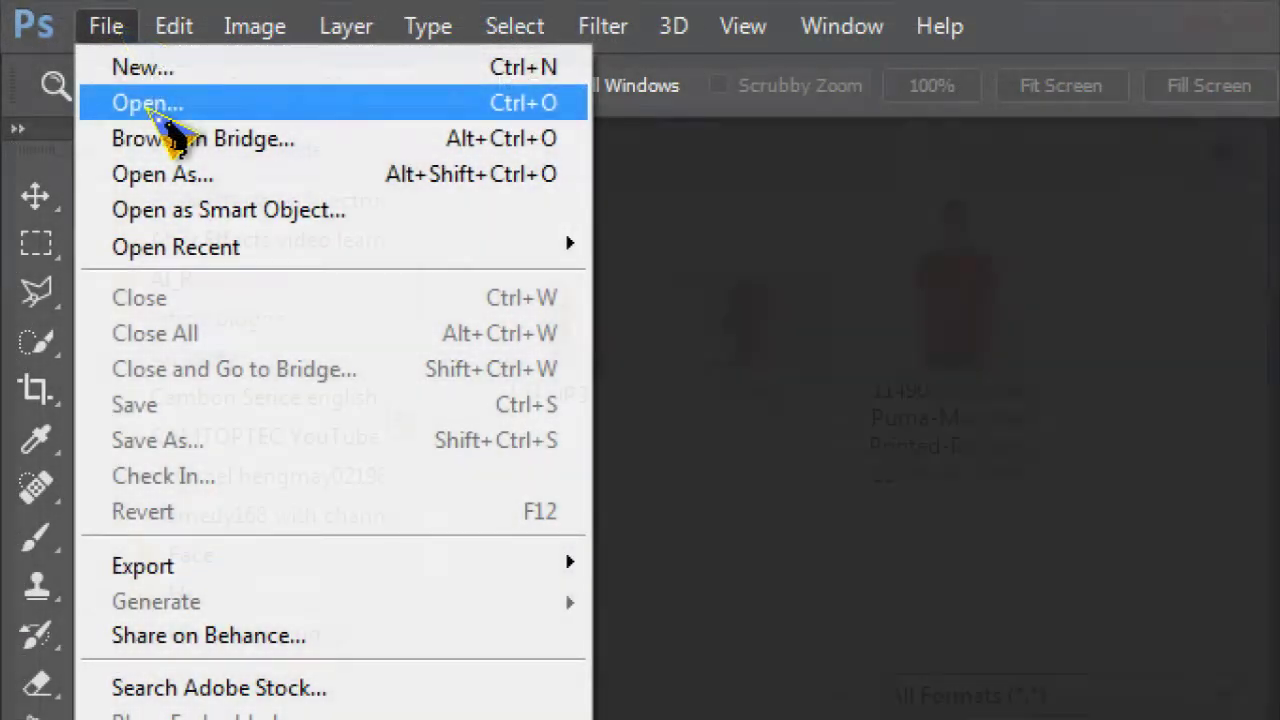
{"action": "left_click", "coordinate": [158, 104]}
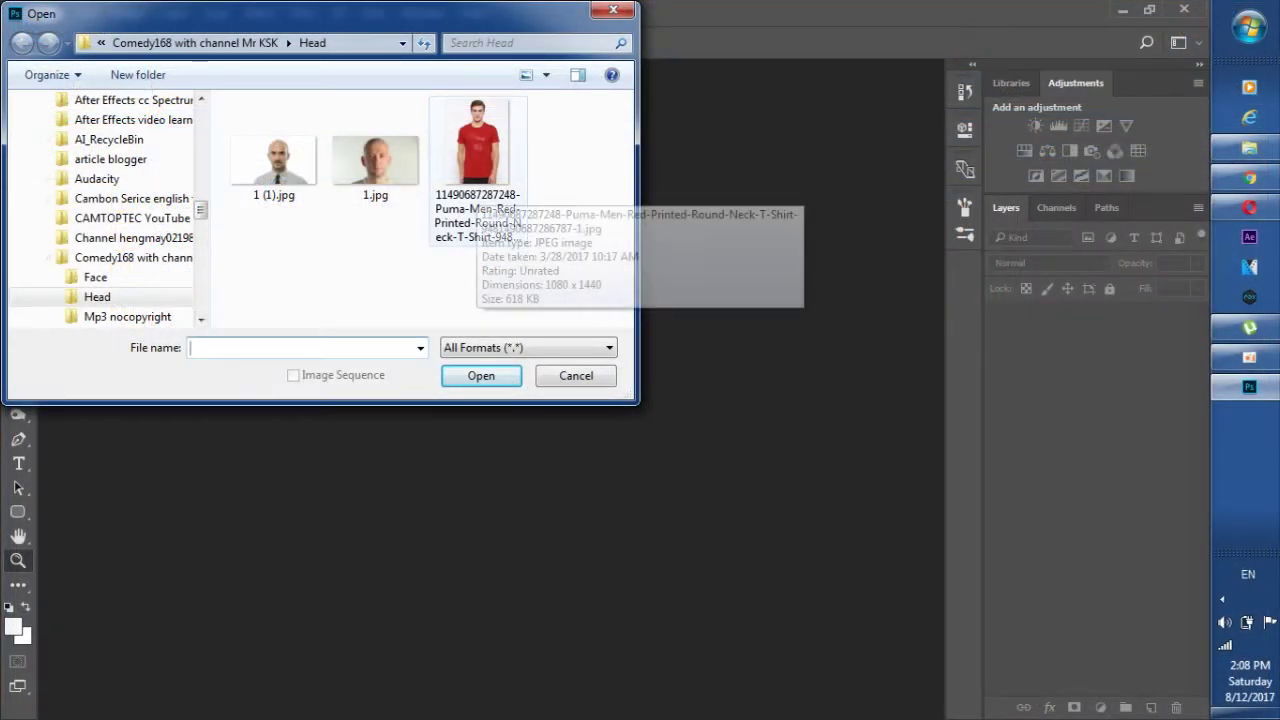
{"action": "left_click", "coordinate": [477, 170]}
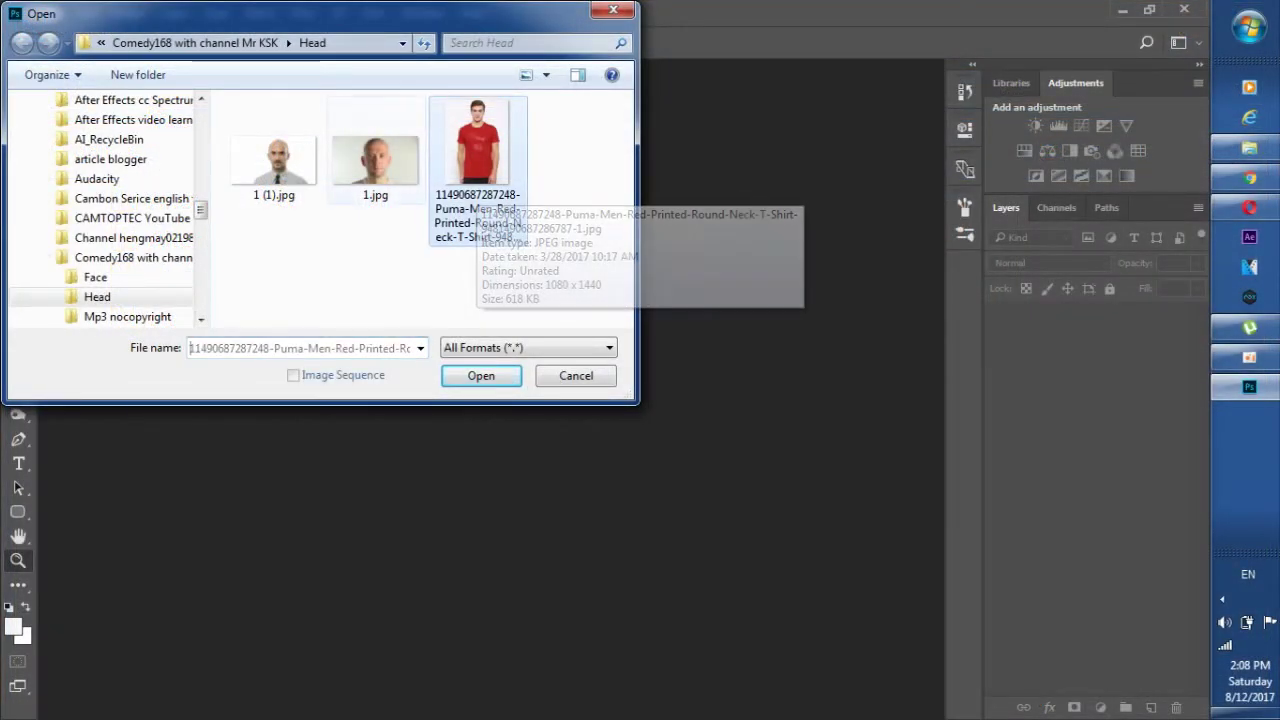
{"action": "left_click", "coordinate": [273, 160], "text": "ctrl"}
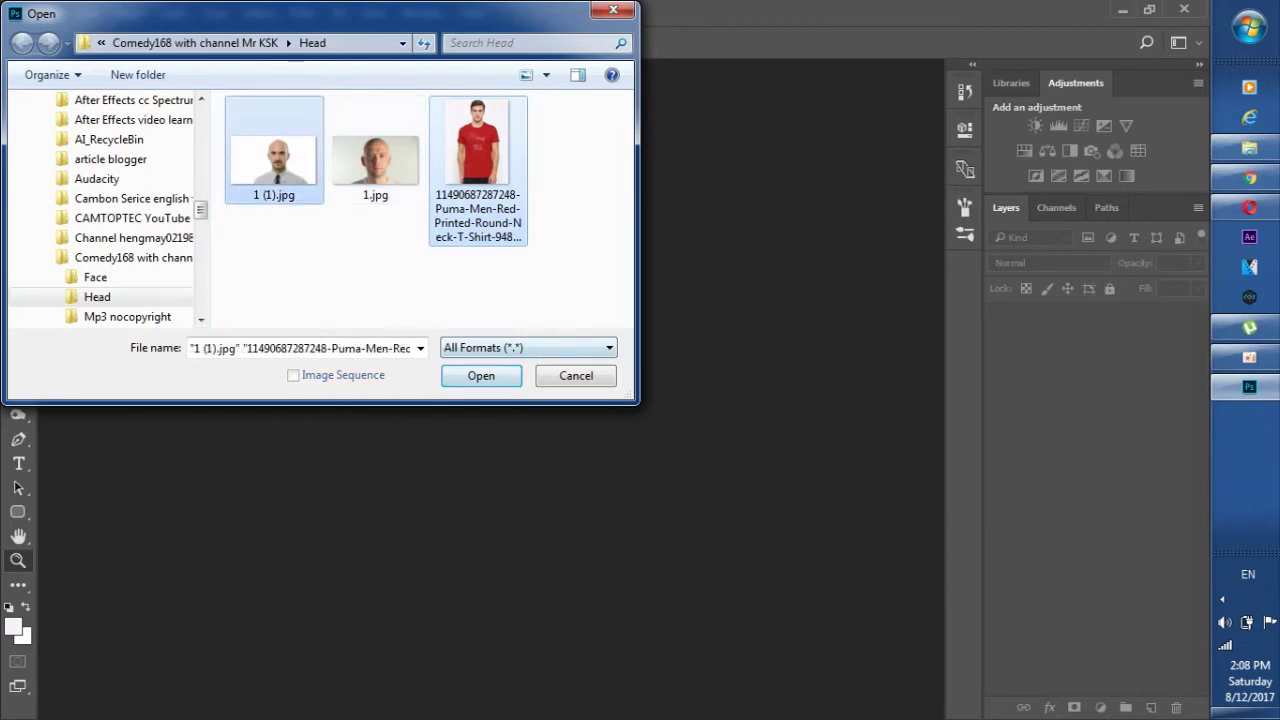
{"action": "key", "text": "Return"}
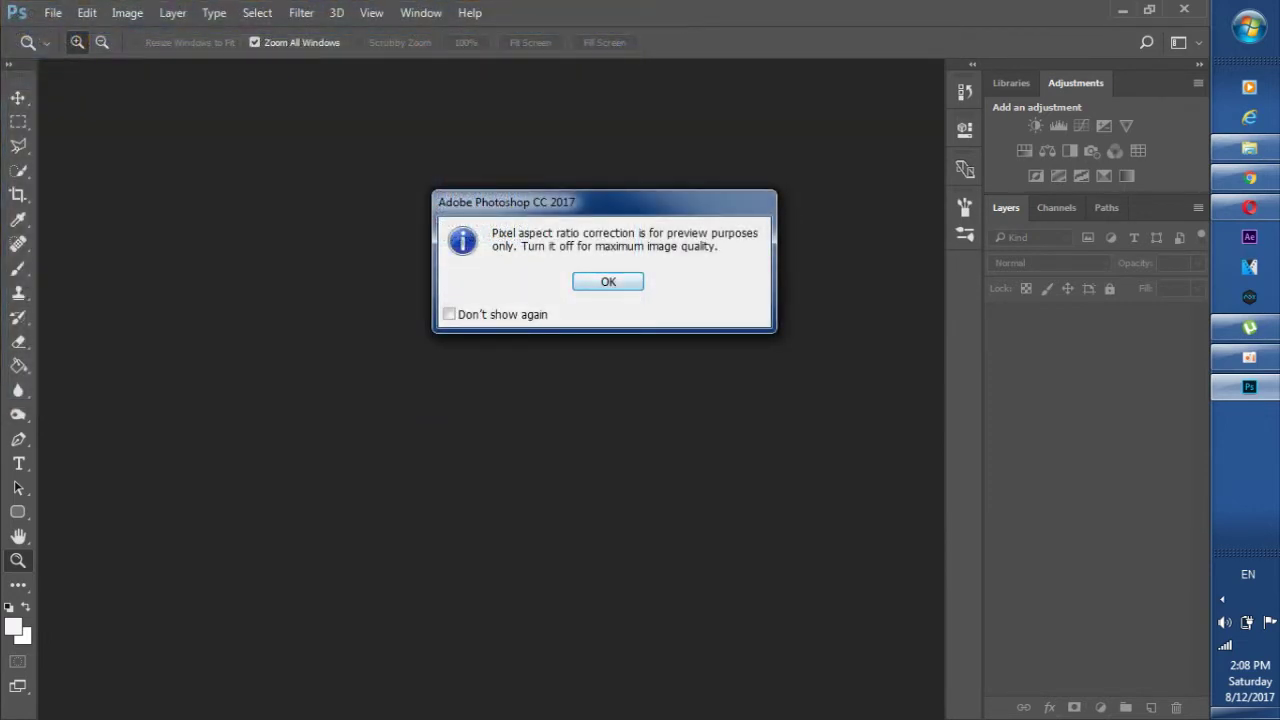
{"action": "key", "text": "Return"}
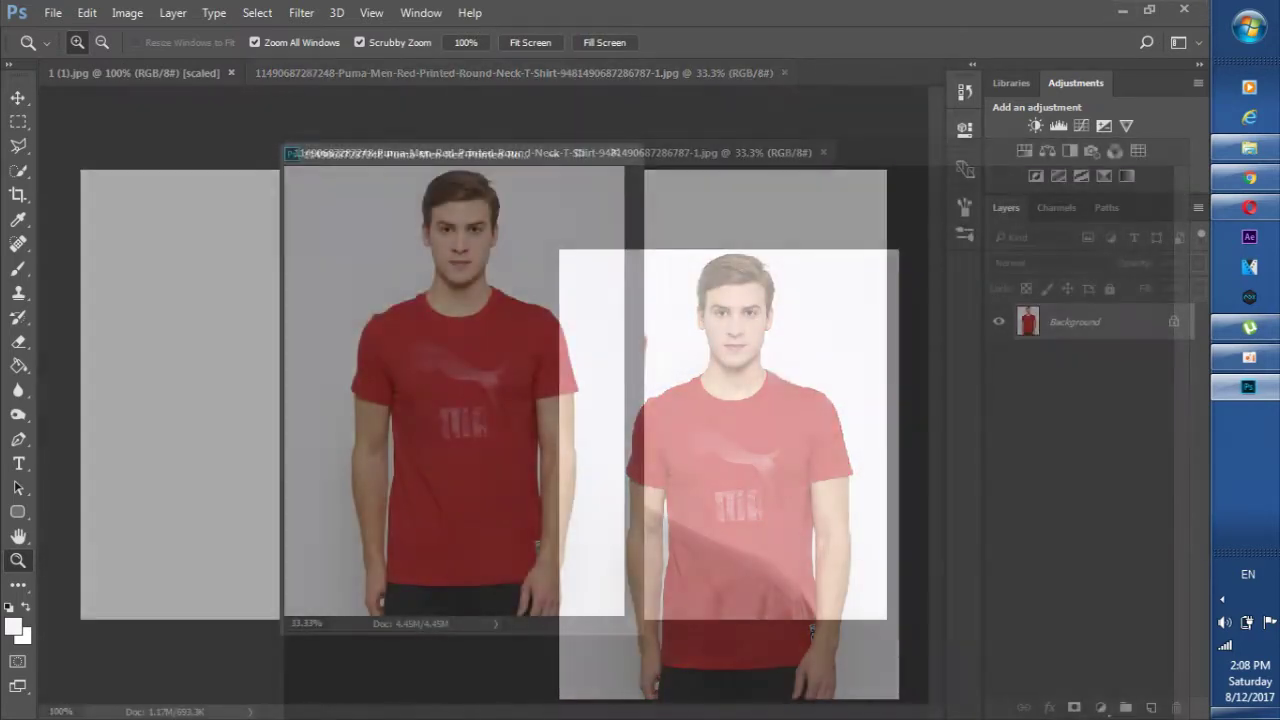
Float the T-shirt photo out of the tab bar into its own window
{"action": "left_click_drag", "start_coordinate": [500, 72], "coordinate": [415, 154]}
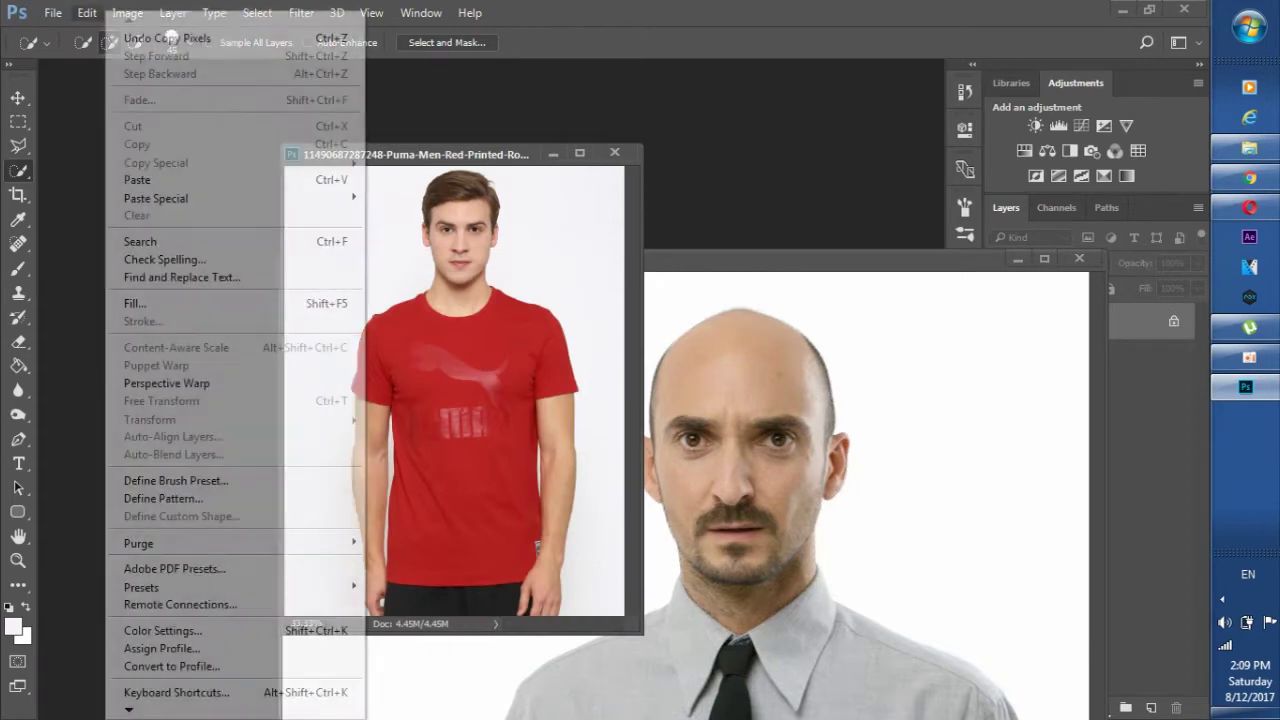
Paste the bald face into the T-shirt photo, move it over the model's head, and enlarge it to about 119%
{"action": "left_click", "coordinate": [137, 180]}
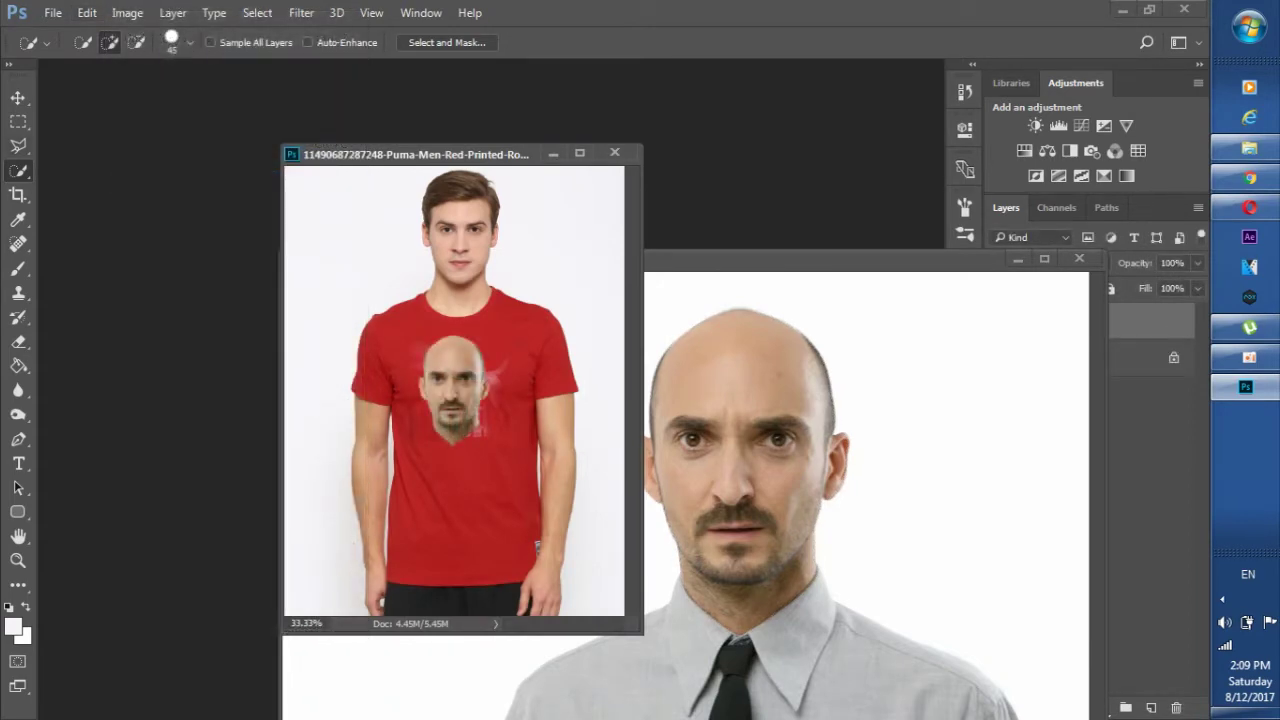
{"action": "key", "text": "v"}
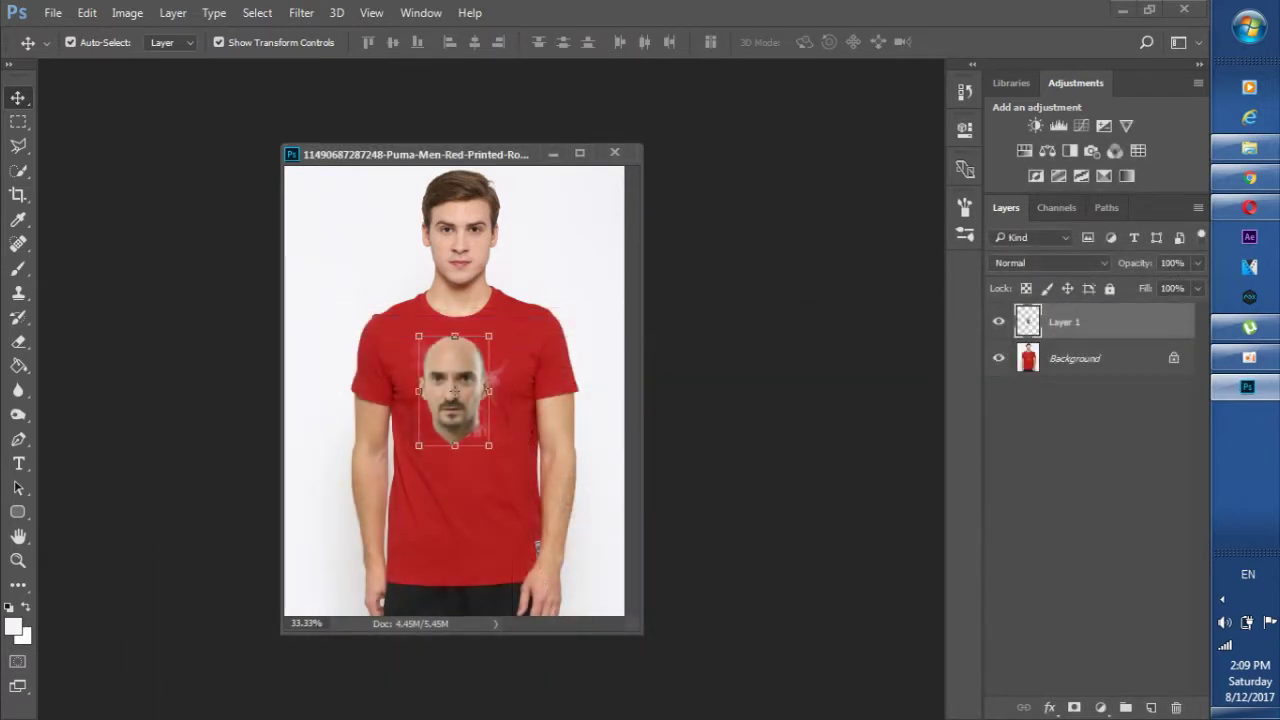
{"action": "key", "text": "z"}
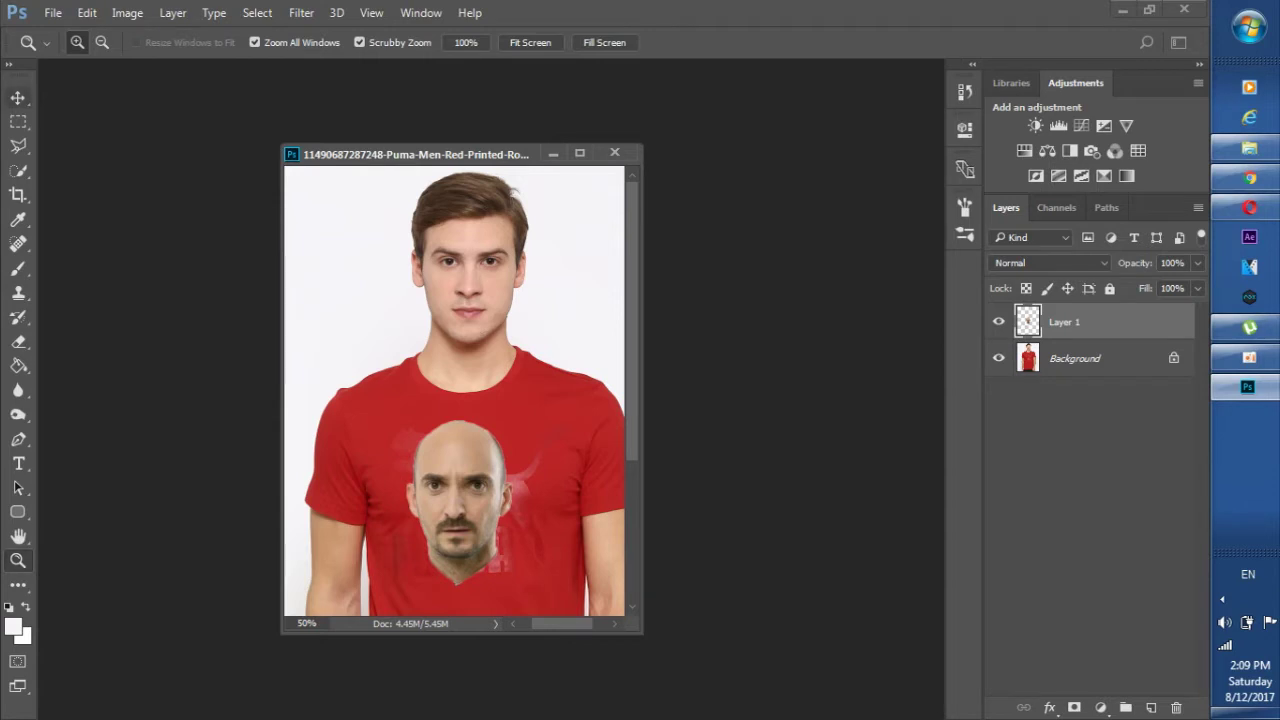
{"action": "key", "text": "v"}
{"action": "left_click_drag", "start_coordinate": [491, 425], "coordinate": [505, 207]}
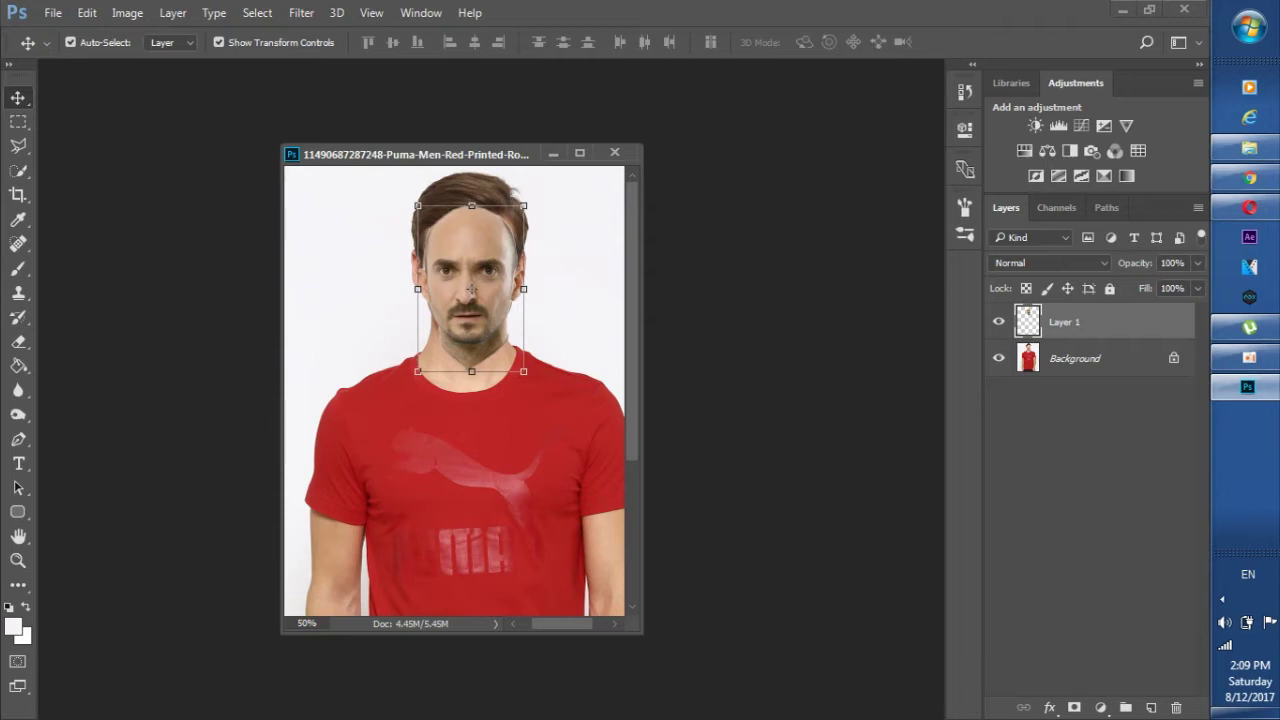
{"action": "left_click_drag", "start_coordinate": [523, 206], "coordinate": [544, 173]}
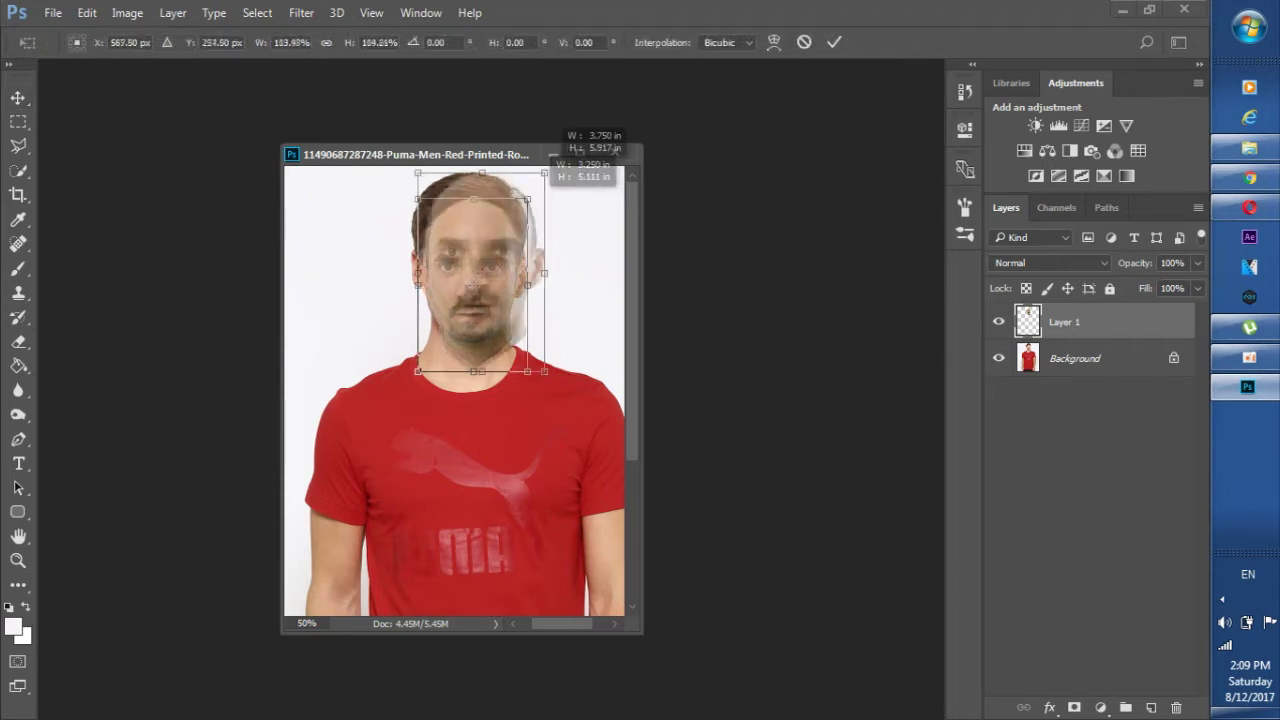
Fine-tune the face's position, enlarge it to about 125%, and widen it horizontally
{"action": "left_click_drag", "start_coordinate": [508, 197], "coordinate": [493, 200]}
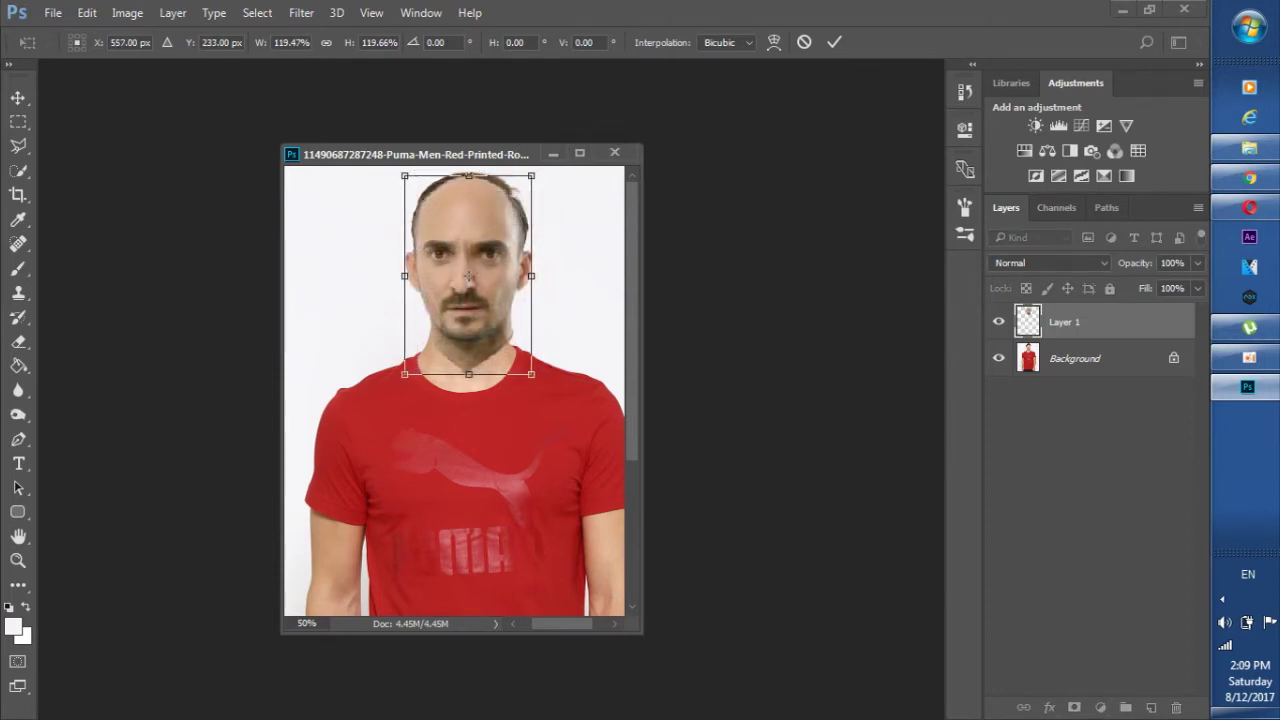
{"action": "left_click_drag", "start_coordinate": [531, 175], "coordinate": [537, 167]}
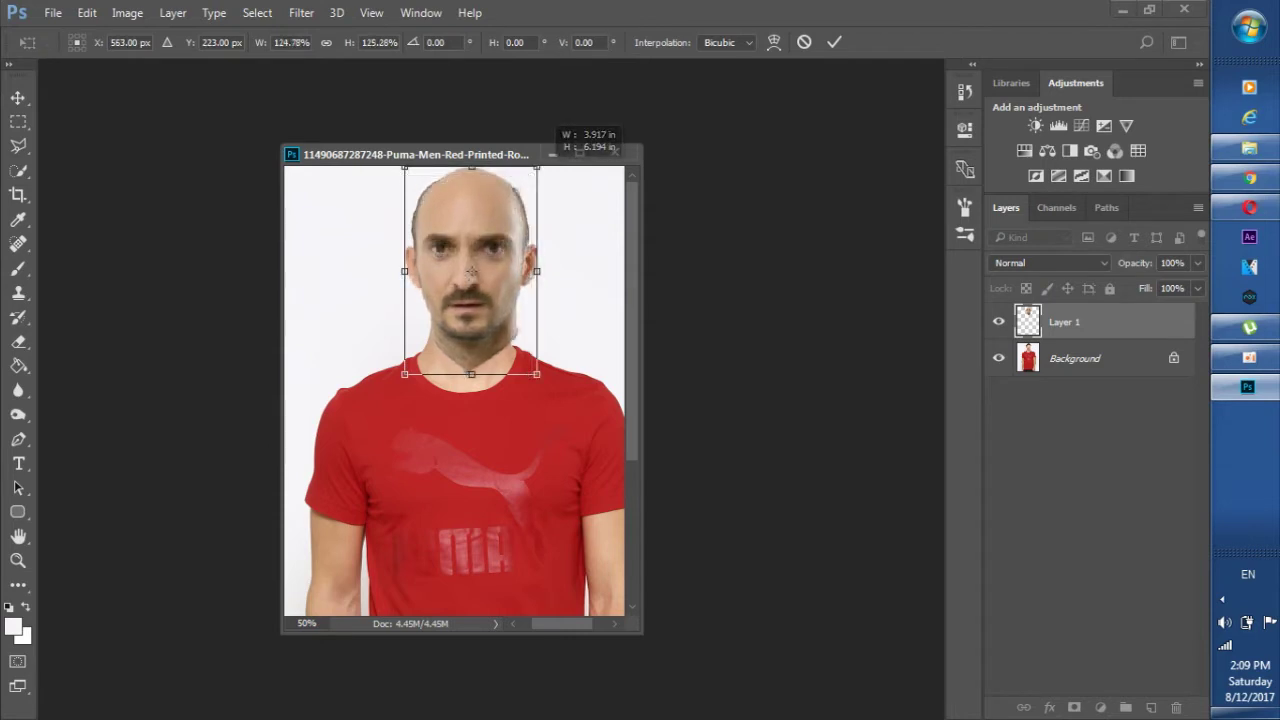
{"action": "left_click_drag", "start_coordinate": [471, 270], "coordinate": [470, 270]}
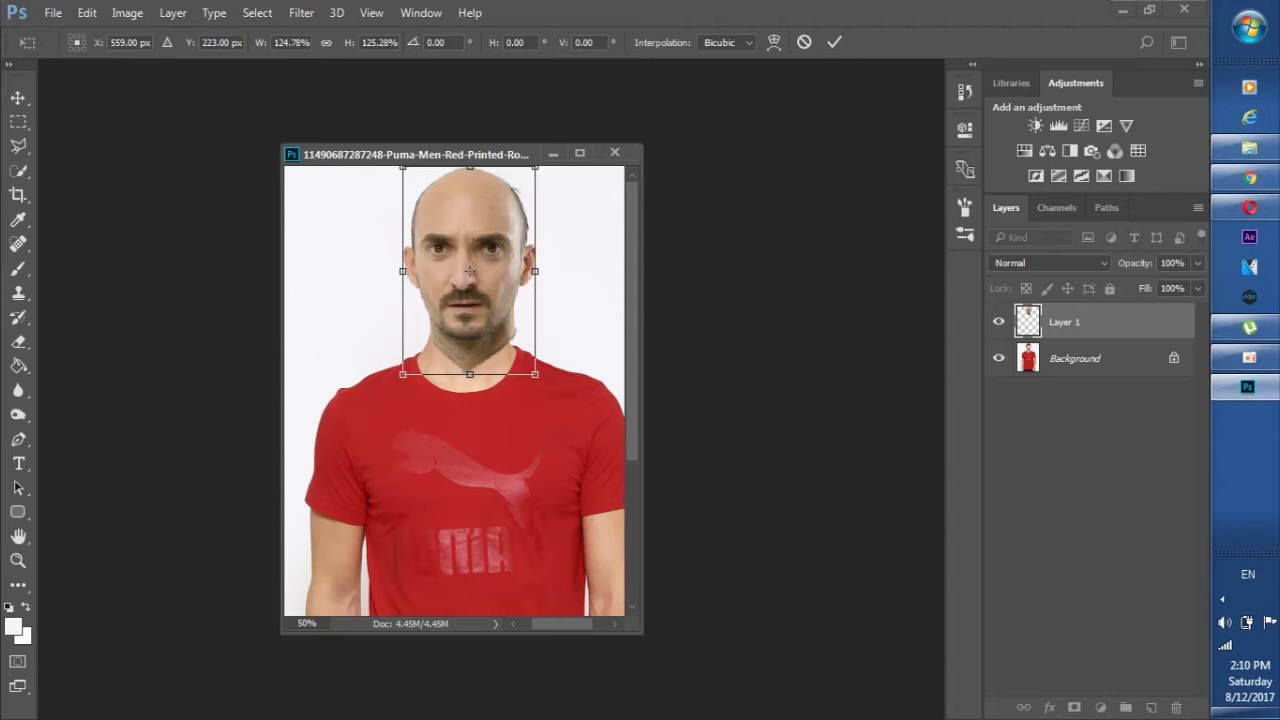
{"action": "left_click_drag", "start_coordinate": [470, 270], "coordinate": [468, 270]}
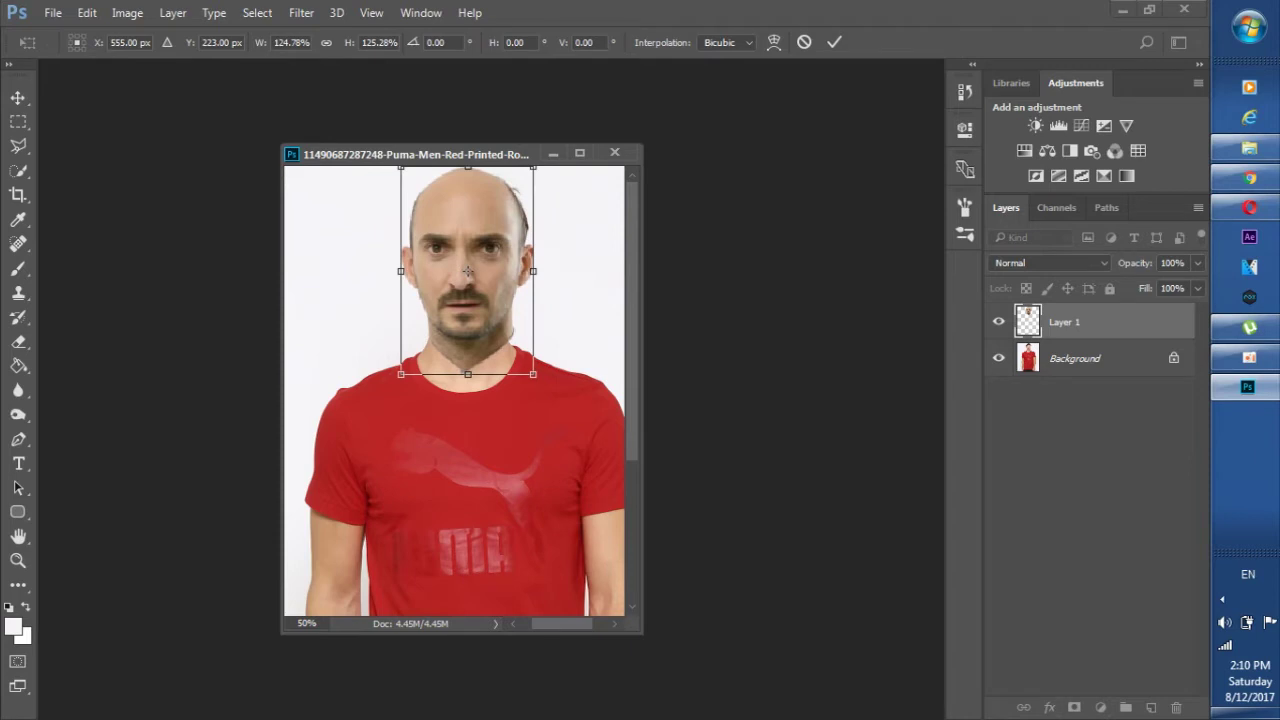
{"action": "left_click_drag", "start_coordinate": [533, 270], "coordinate": [538, 270]}
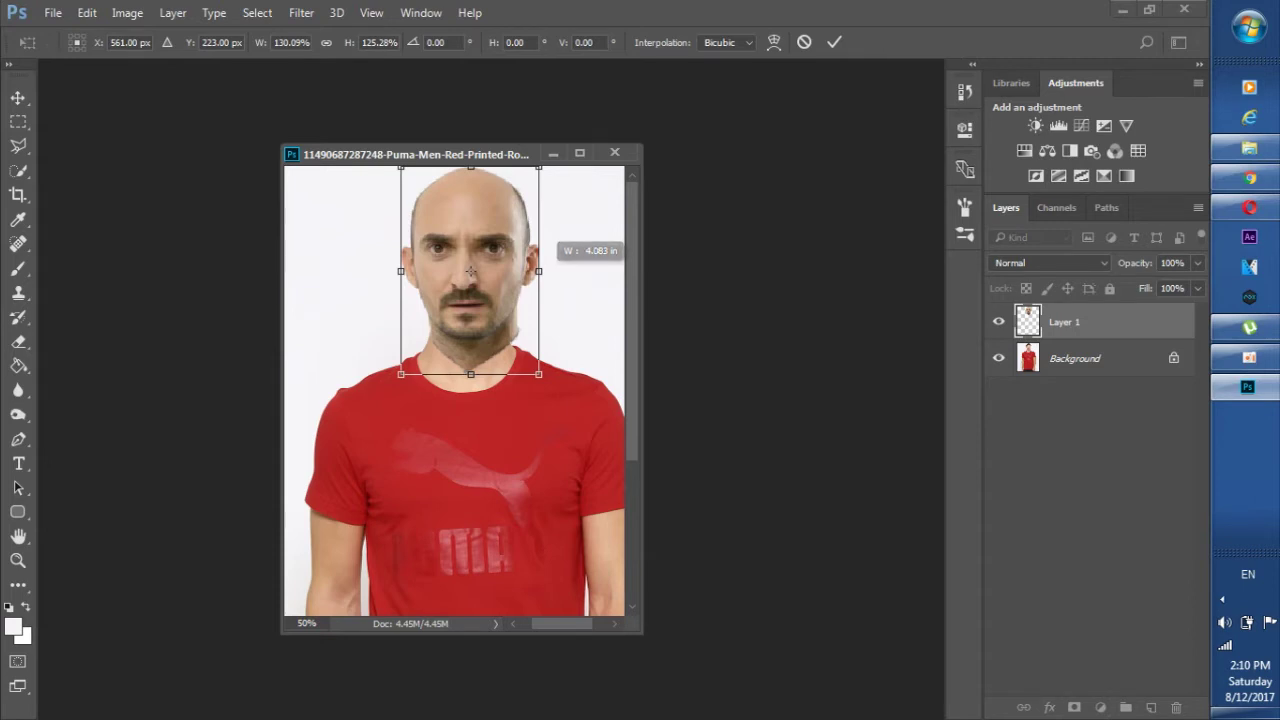
Finish widening the face and apply the transformation at about 130%
{"action": "left_click_drag", "start_coordinate": [538, 270], "coordinate": [538, 270]}
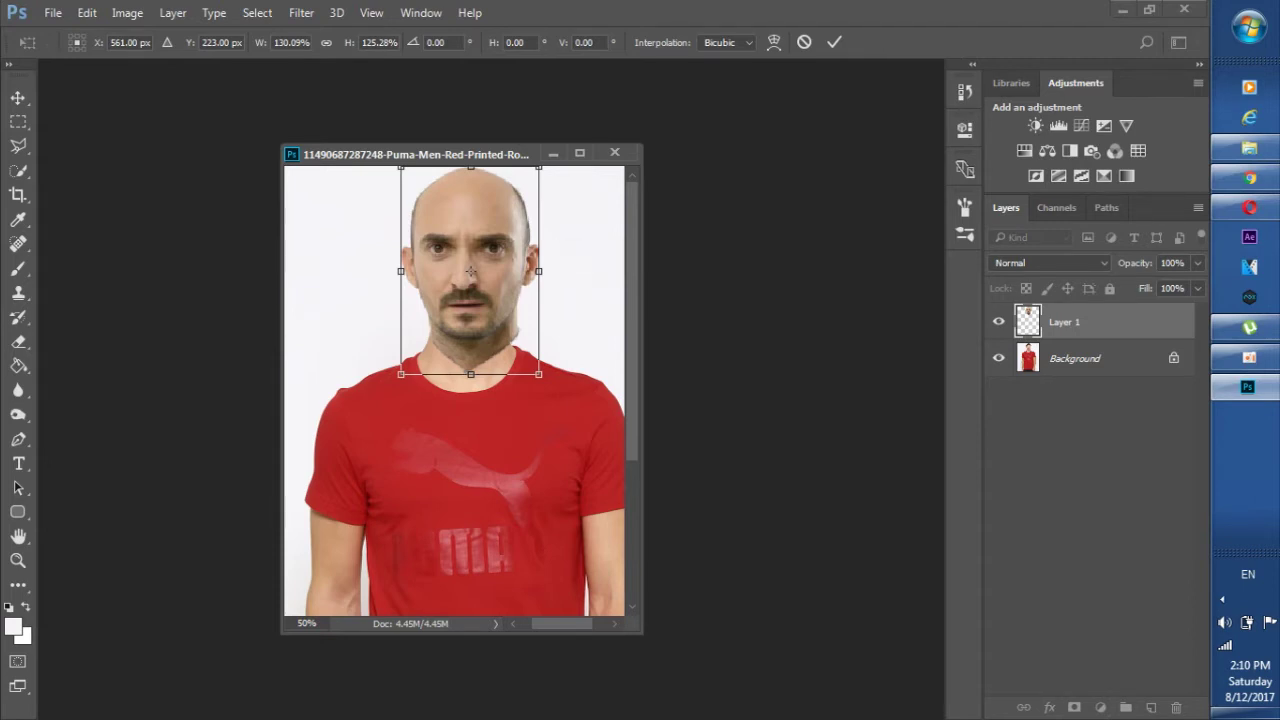
{"action": "key", "text": "v"}
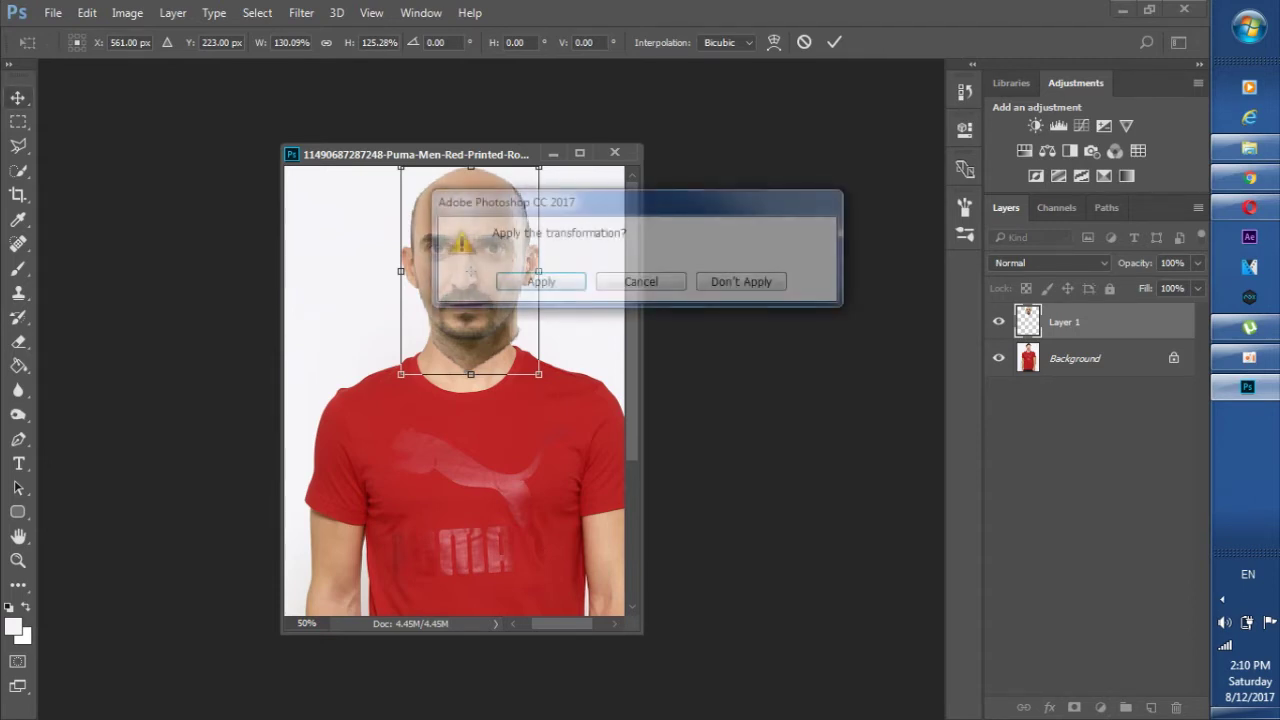
{"action": "key", "text": "Return"}
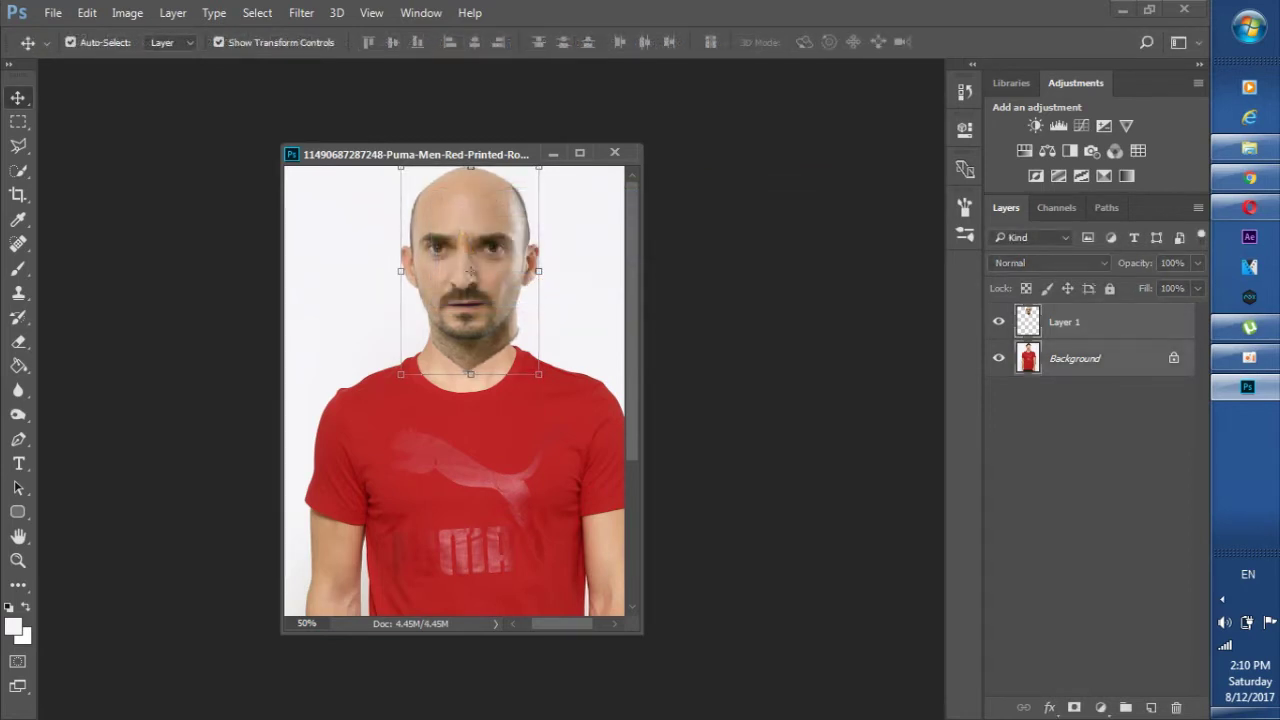
{"action": "double_click", "coordinate": [1028, 358]}
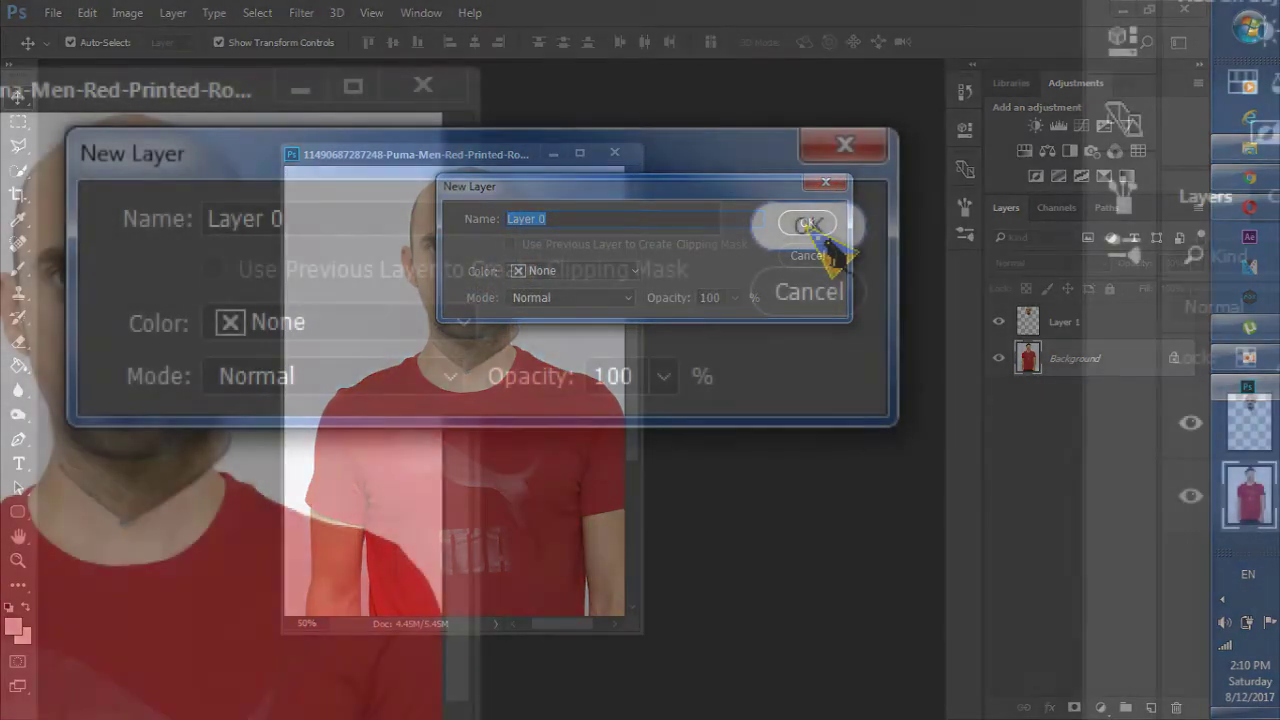
Convert the Background to Layer 0 and duplicate it as Layer 0 copy
{"action": "left_click", "coordinate": [807, 222]}
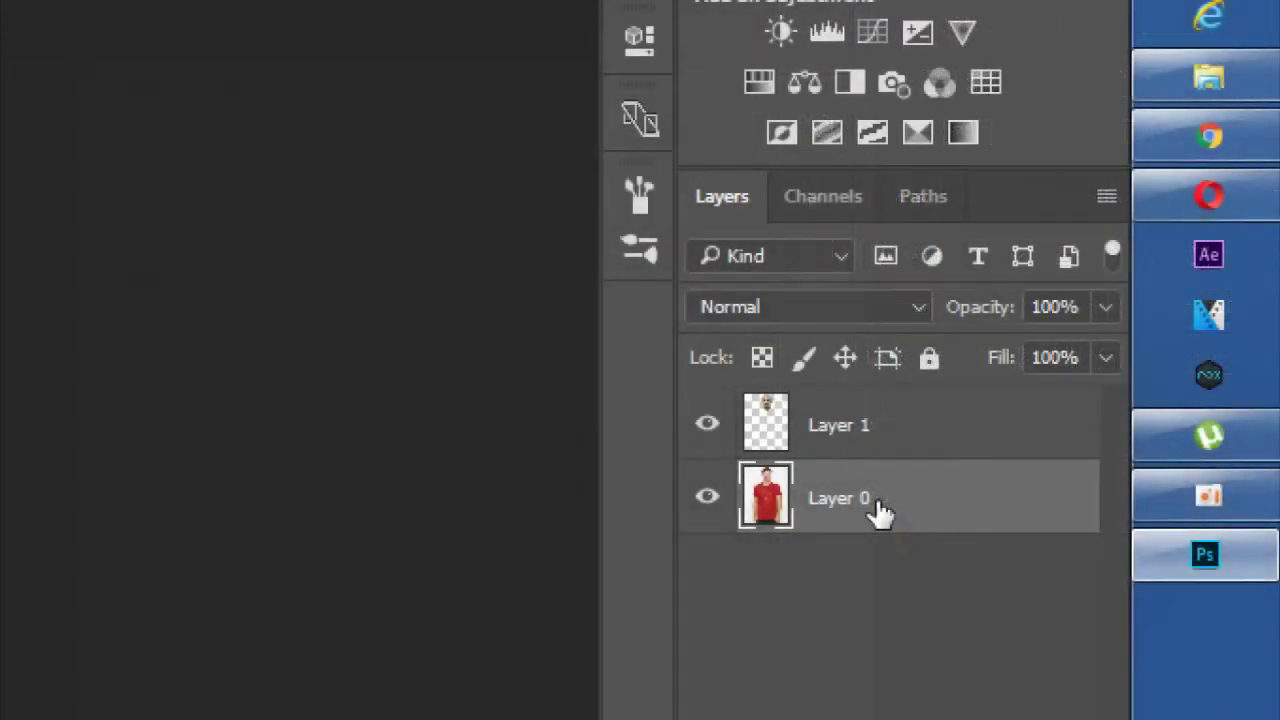
{"action": "right_click", "coordinate": [878, 512]}
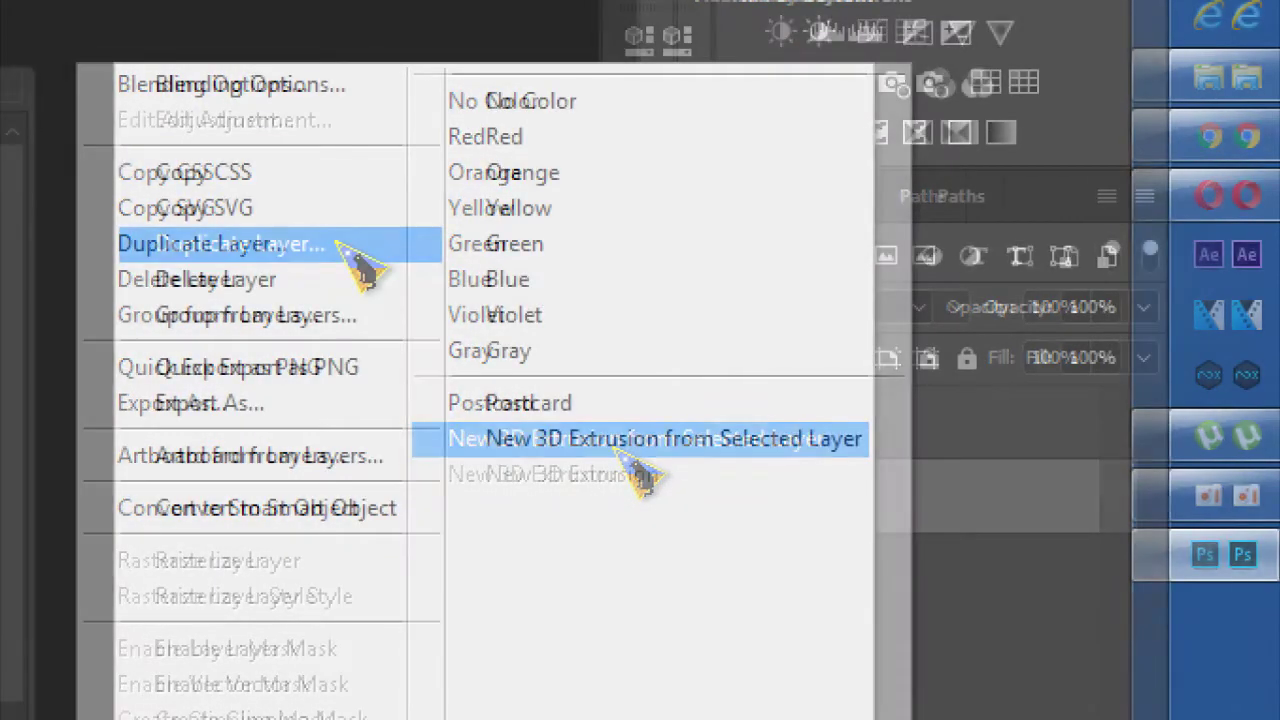
{"action": "left_click", "coordinate": [328, 251]}
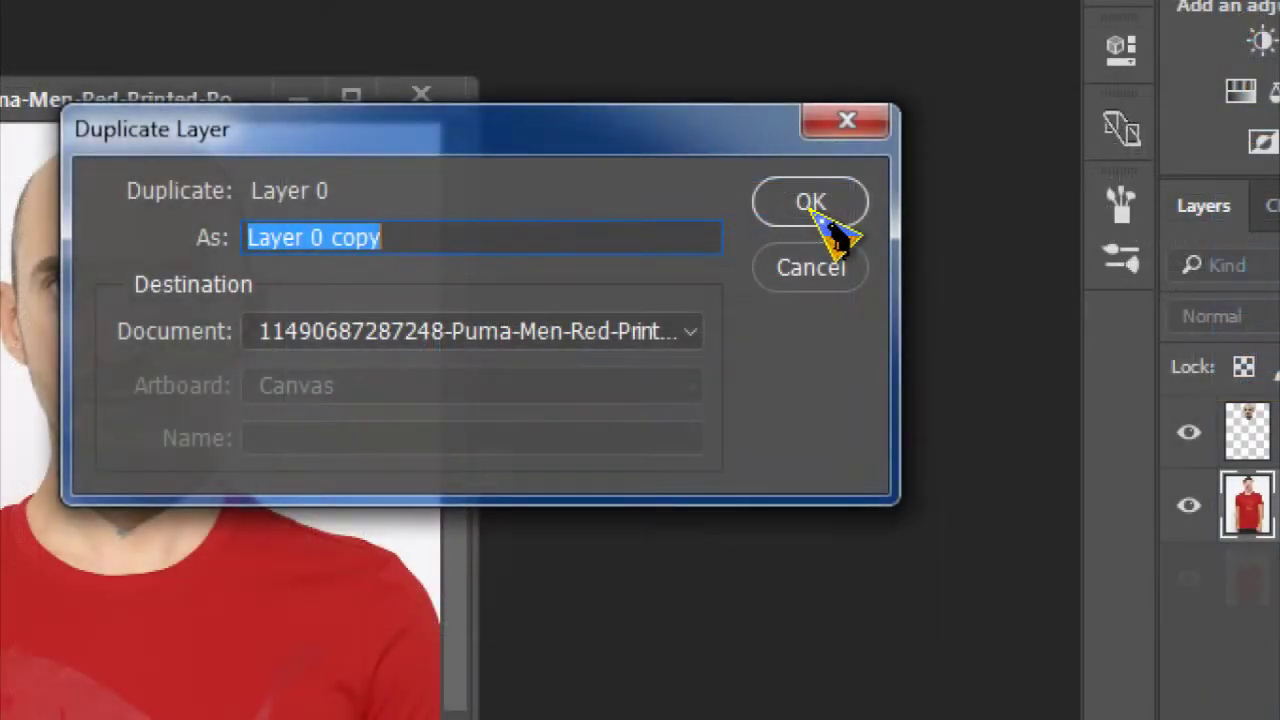
{"action": "left_click", "coordinate": [815, 215]}
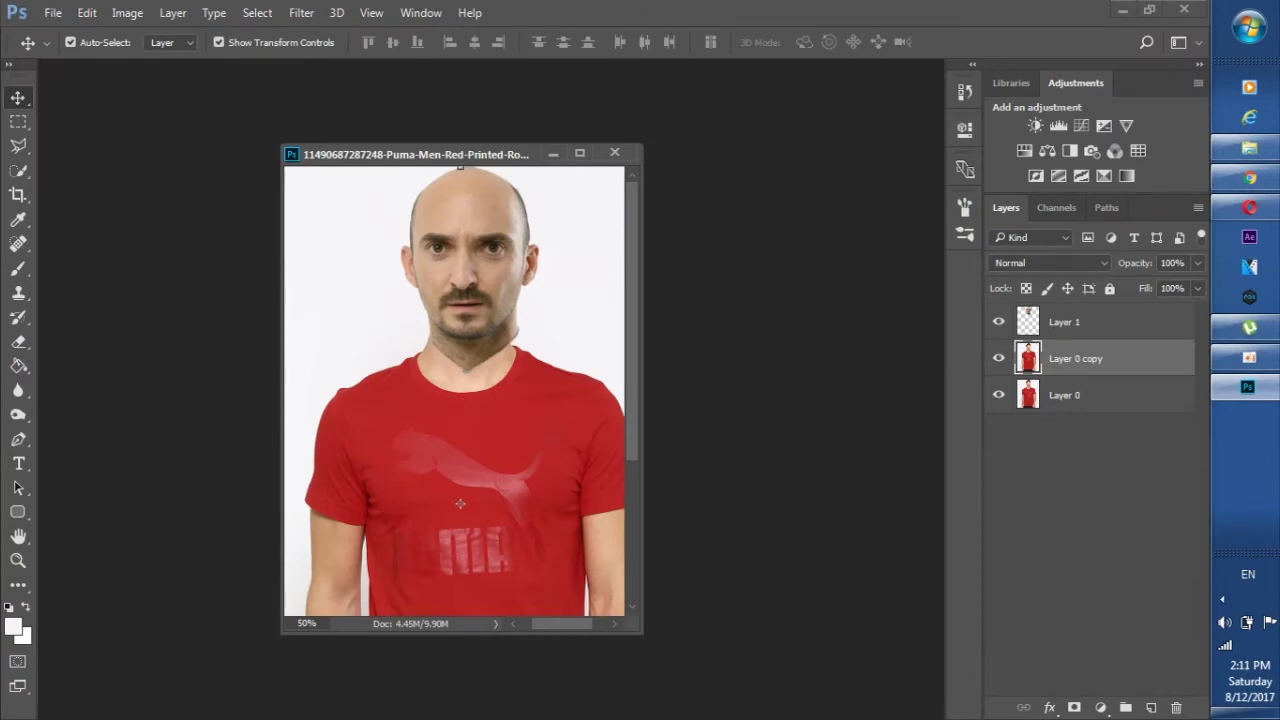
Hide Layer 0, make the face layer Layer 1 active, and select the Eraser tool
{"action": "left_click", "coordinate": [1032, 398]}
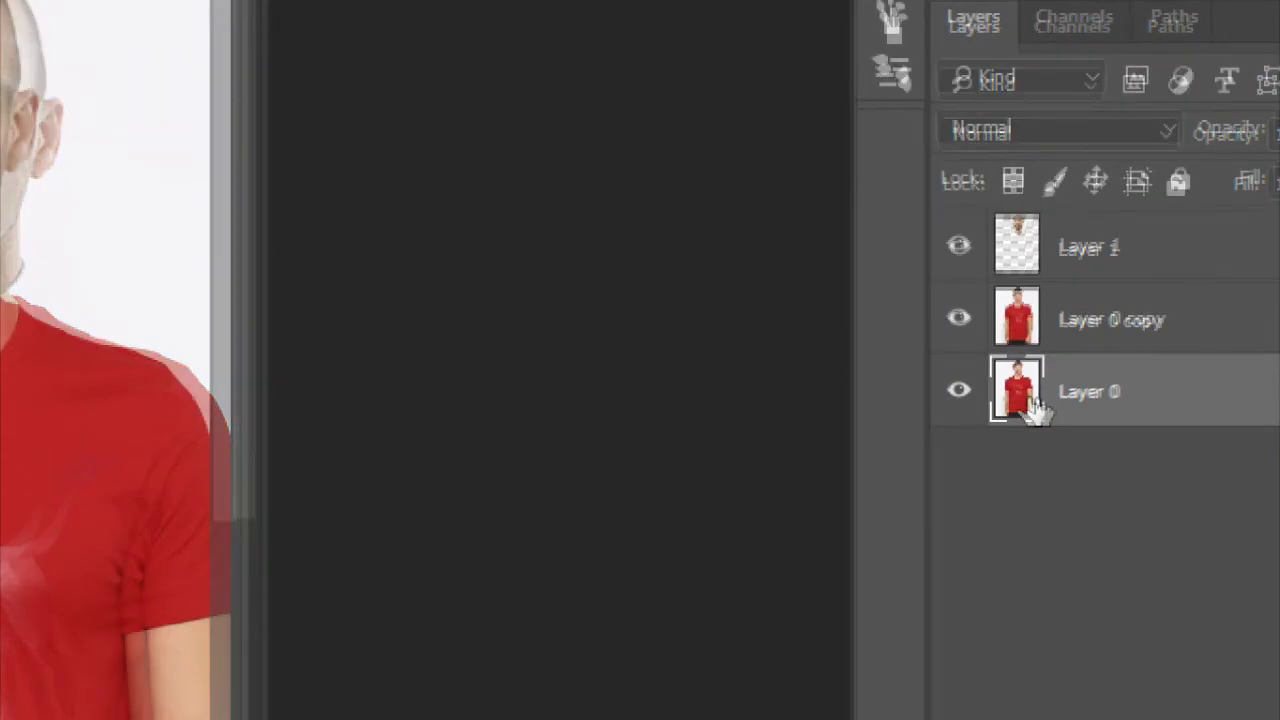
{"action": "left_click", "coordinate": [958, 392]}
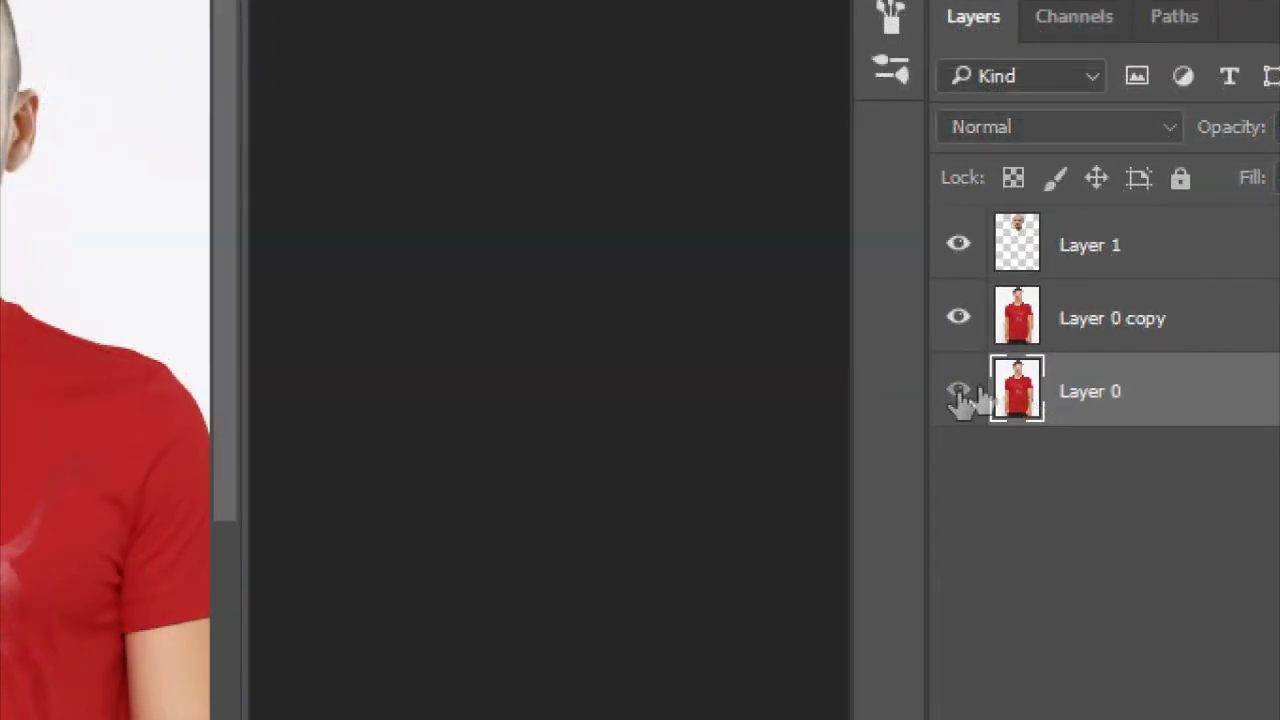
{"action": "left_click", "coordinate": [1017, 245]}
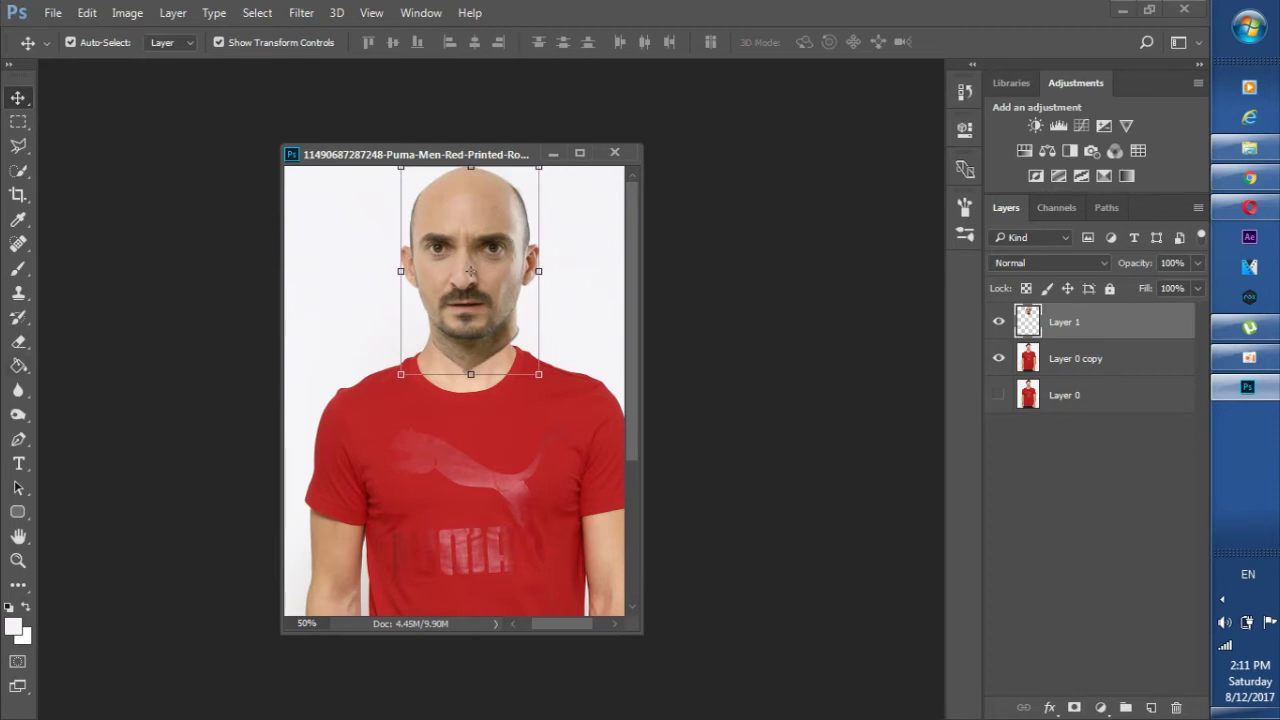
{"action": "left_click", "coordinate": [18, 341]}
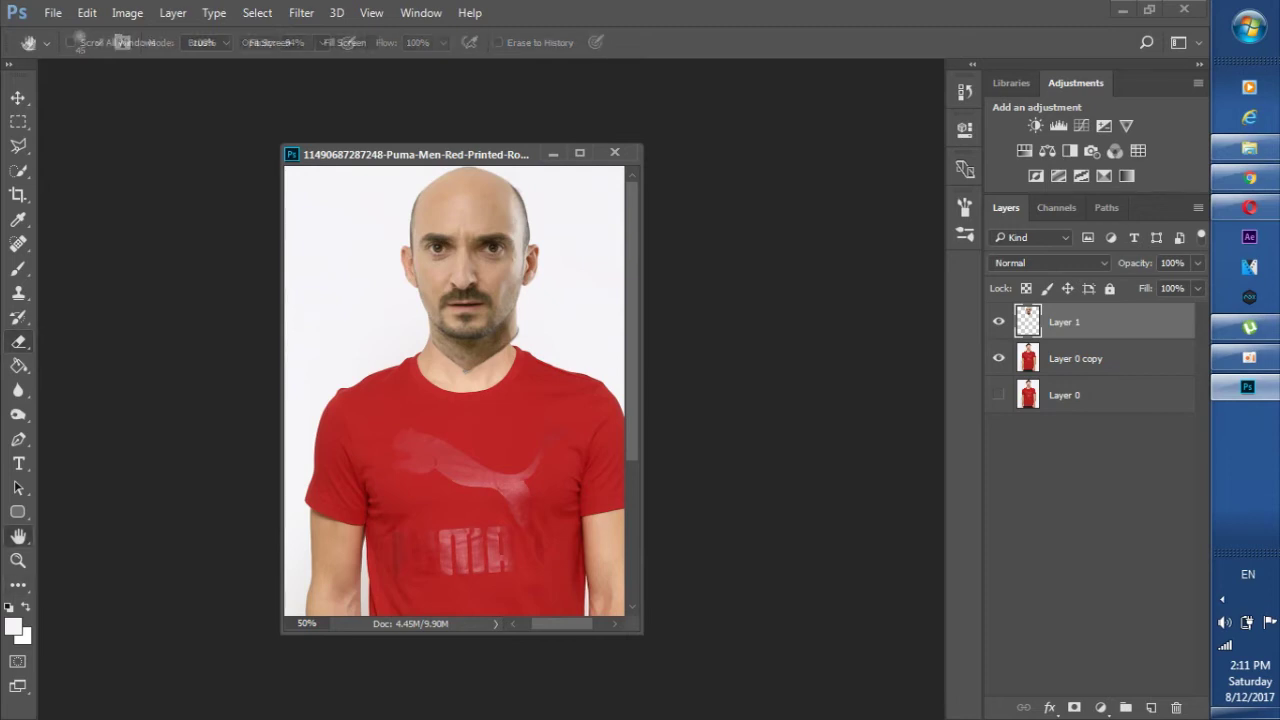
Zoom in twice to 100%, framing the chin and the neck seam
{"action": "key", "text": "h"}
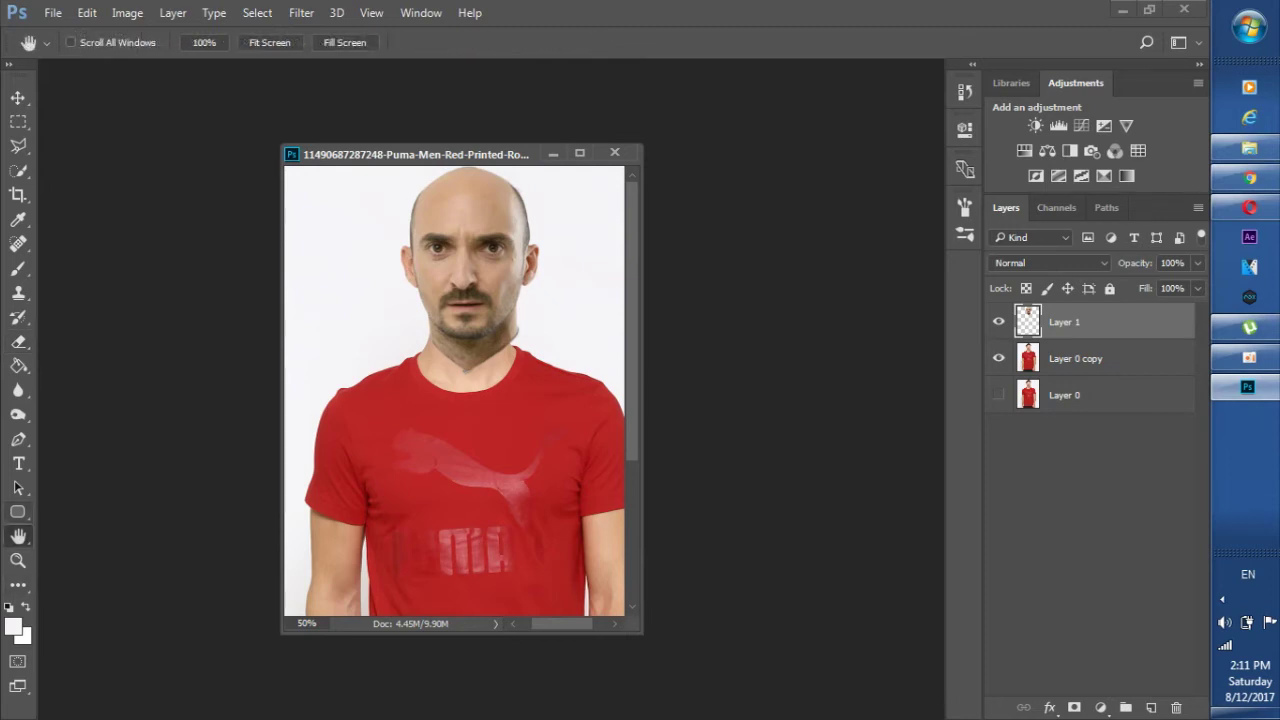
{"action": "key", "text": "z"}
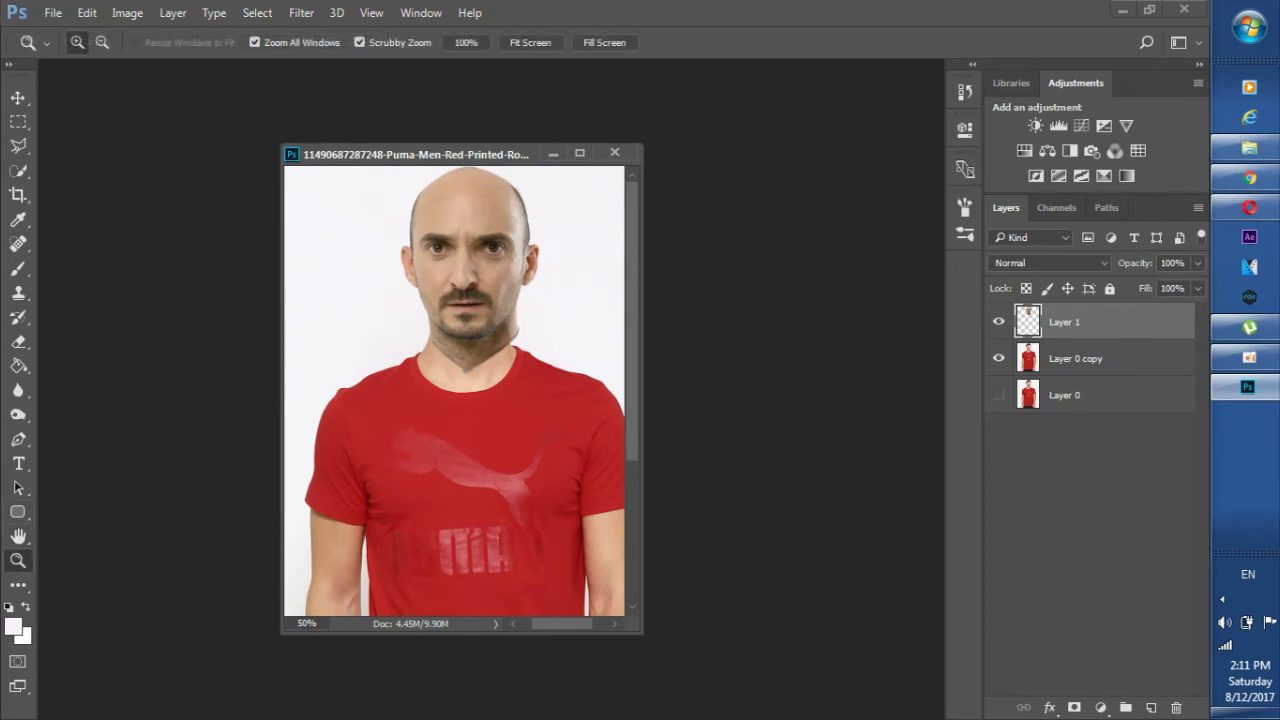
{"action": "key", "text": "ctrl+plus"}
{"action": "key", "text": "ctrl+plus"}
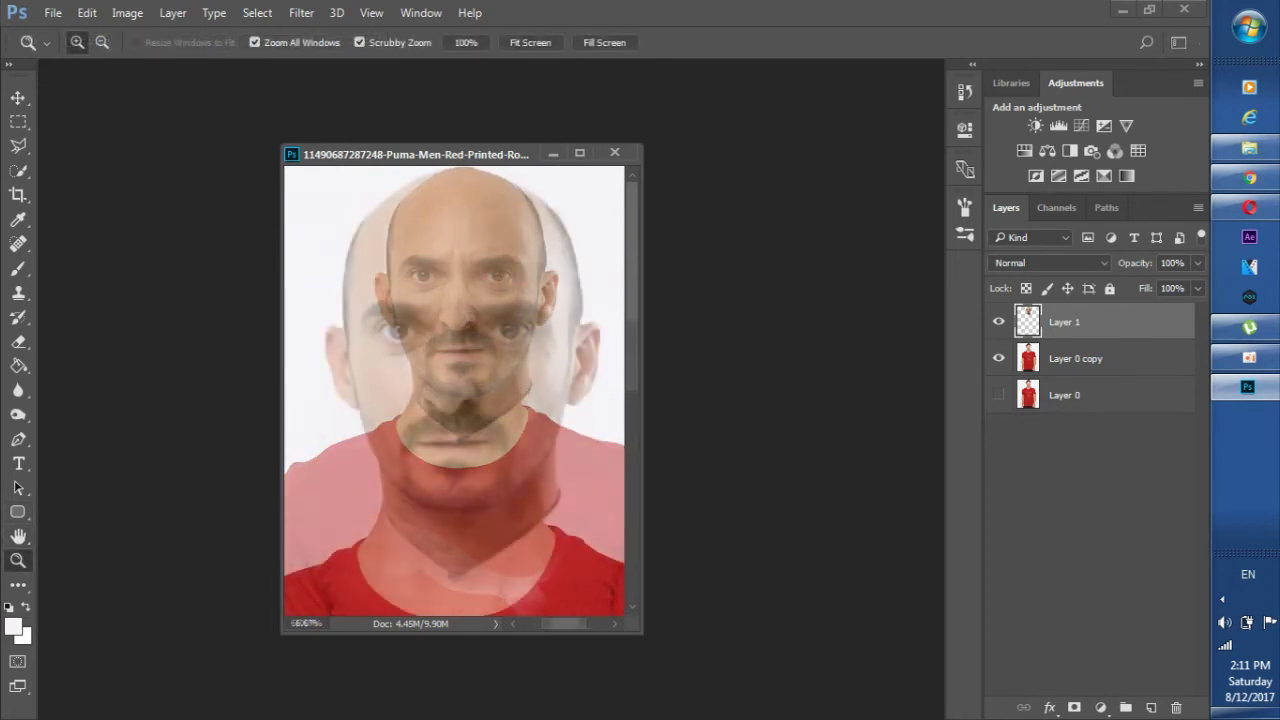
{"action": "key", "text": "ctrl+plus"}
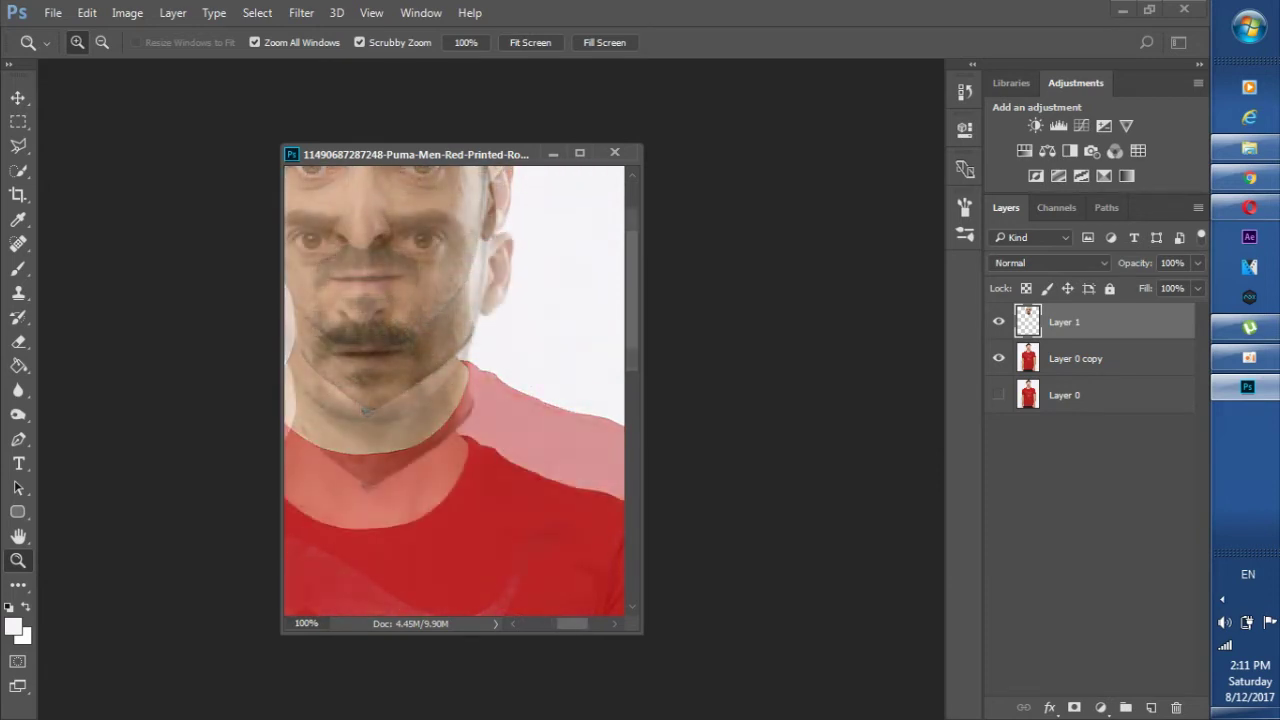
{"action": "scroll", "coordinate": [455, 390], "scroll_direction": "up", "scroll_amount": 3}
{"action": "scroll", "coordinate": [455, 390], "scroll_direction": "down", "scroll_amount": 1}
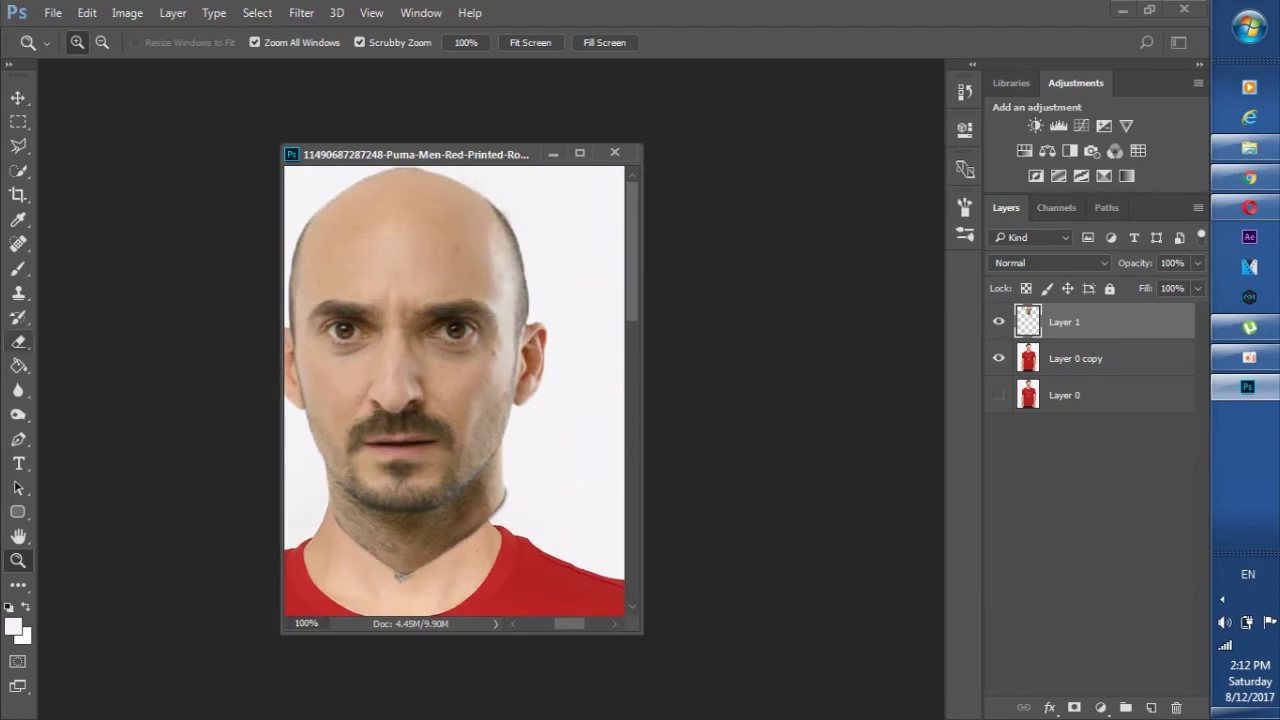
With the Eraser at 94% opacity, erase Layer 1's jaw edges, chin mark and neck edges
{"action": "left_click", "coordinate": [18, 341]}
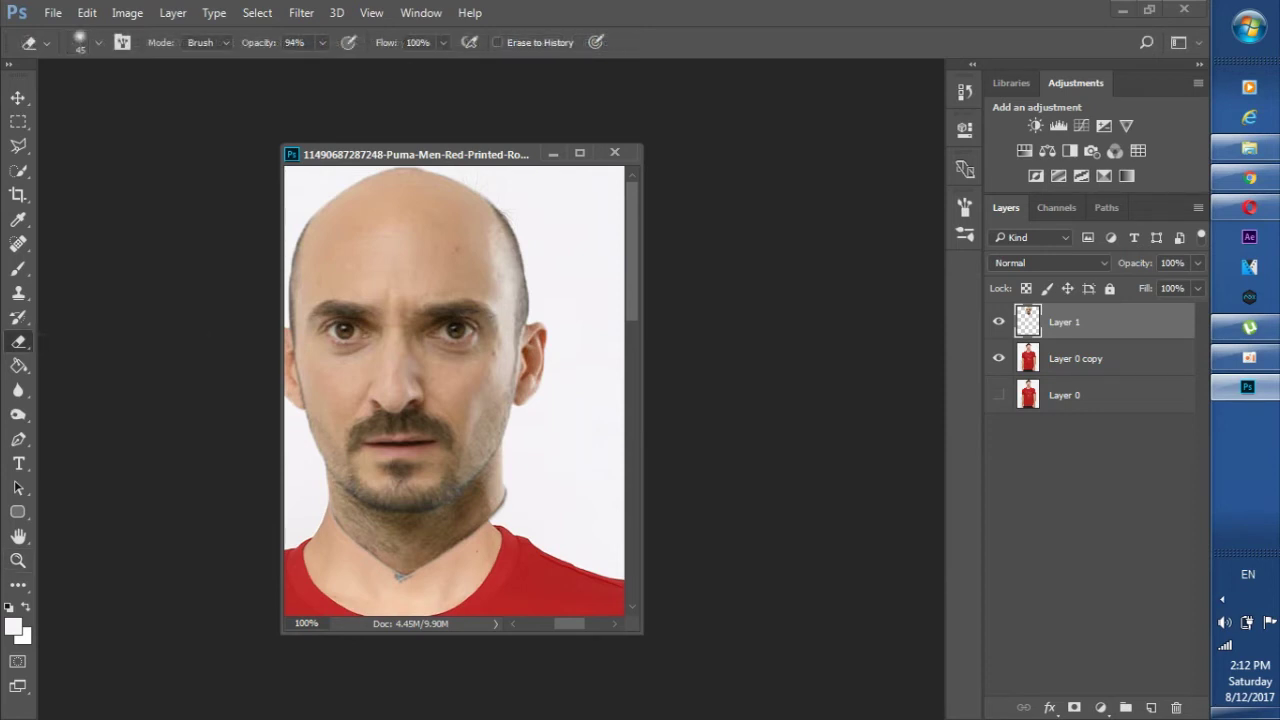
{"action": "left_click_drag", "start_coordinate": [500, 468], "coordinate": [488, 514]}
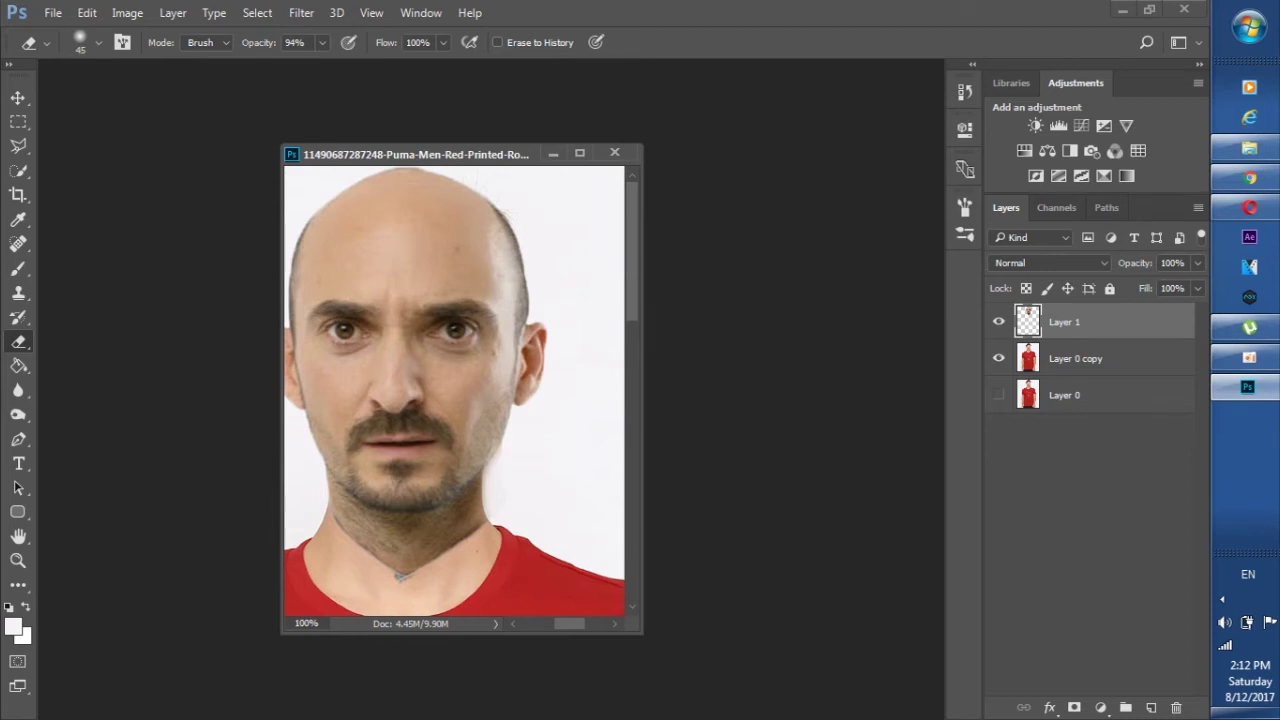
{"action": "left_click", "coordinate": [500, 442]}
{"action": "left_click", "coordinate": [486, 471]}
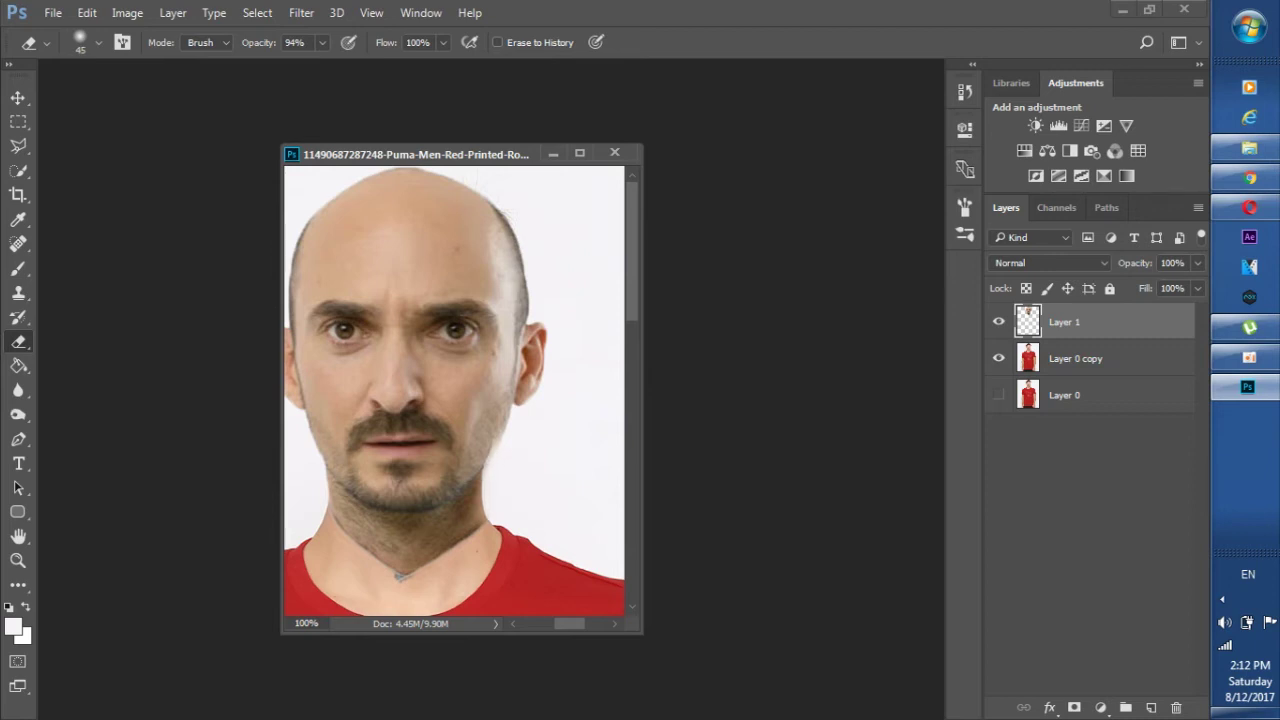
{"action": "left_click_drag", "start_coordinate": [396, 574], "coordinate": [400, 572]}
{"action": "left_click_drag", "start_coordinate": [345, 528], "coordinate": [362, 542]}
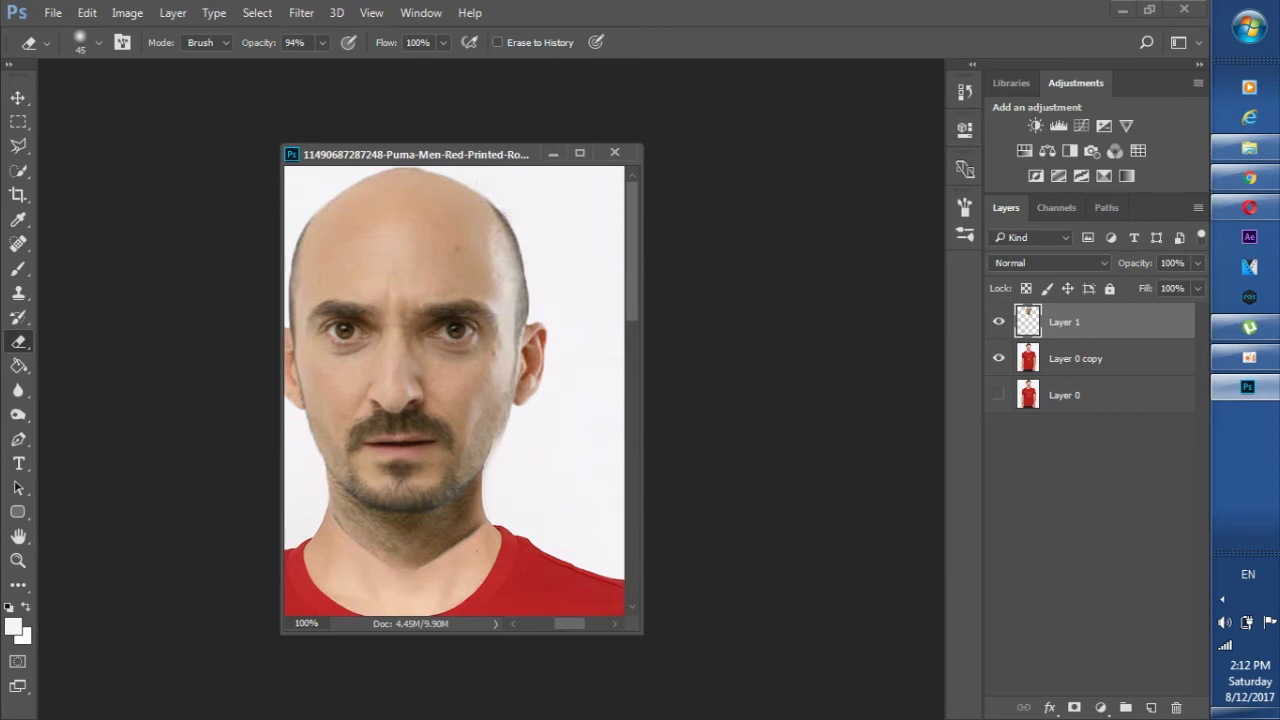
{"action": "mouse_move", "coordinate": [452, 532]}
{"action": "left_mouse_down"}
{"action": "mouse_move", "coordinate": [466, 546]}
{"action": "mouse_move", "coordinate": [478, 532]}
{"action": "mouse_move", "coordinate": [440, 545]}
{"action": "left_mouse_up"}
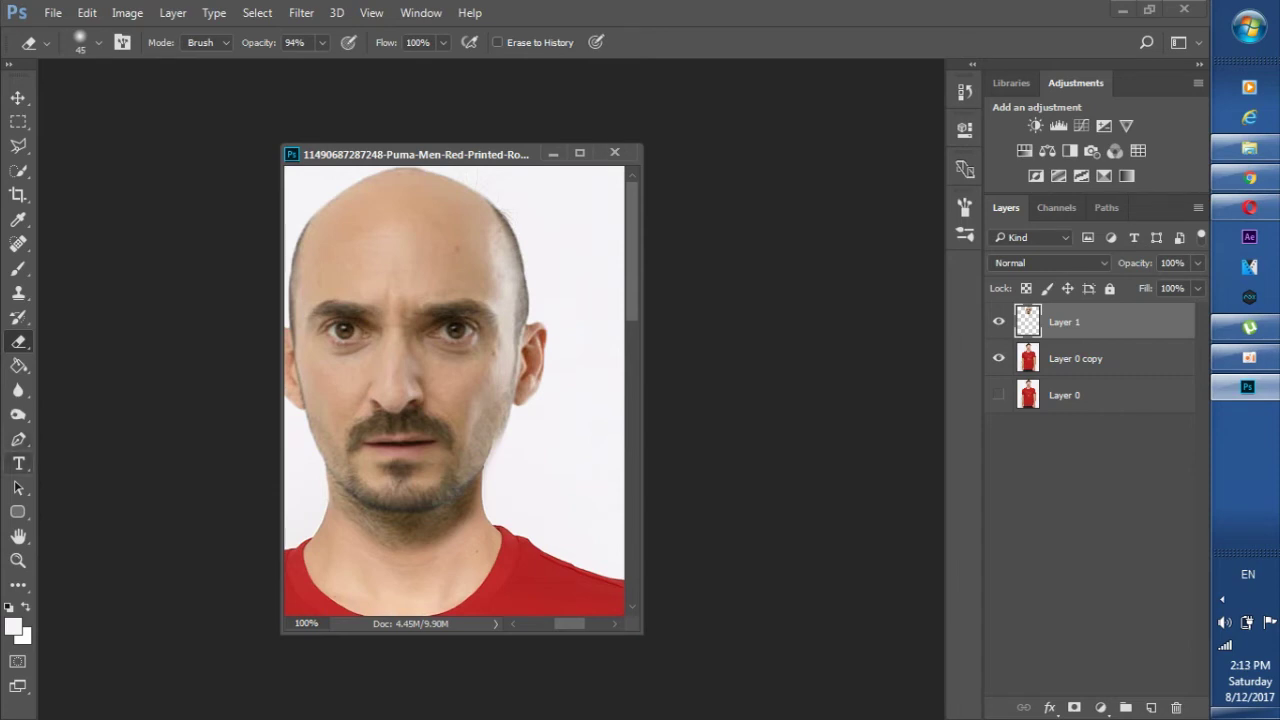
Burn the right jaw edge on Layer 1 with Midtones at 50% exposure
{"action": "left_click", "coordinate": [18, 414]}
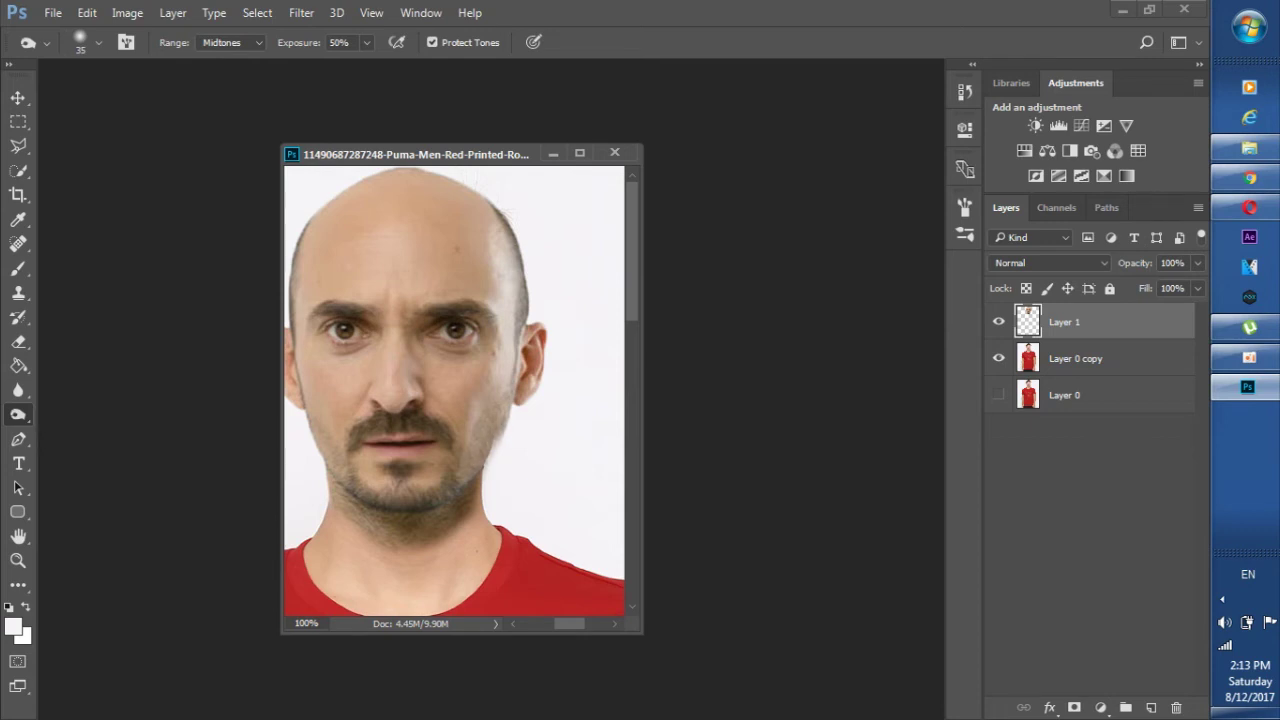
{"action": "left_click", "coordinate": [499, 430]}
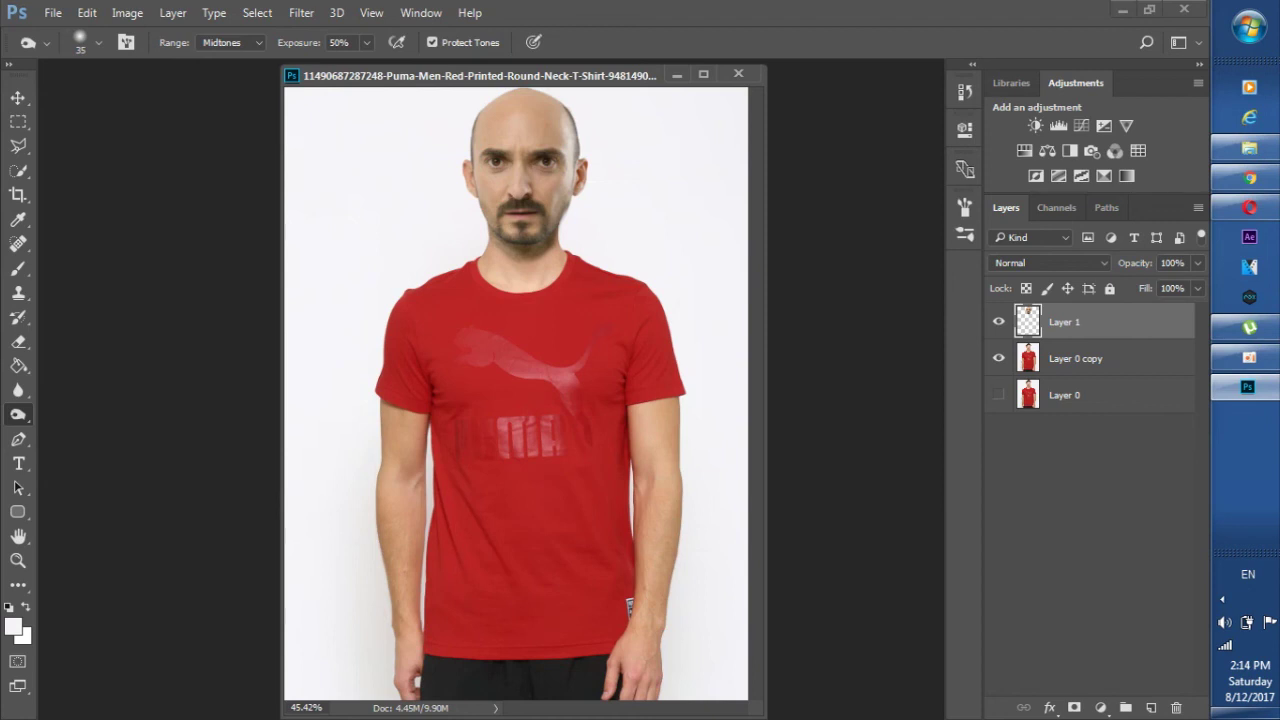
Show the oCam screen recorder window from the taskbar
{"action": "left_click", "coordinate": [1248, 357]}
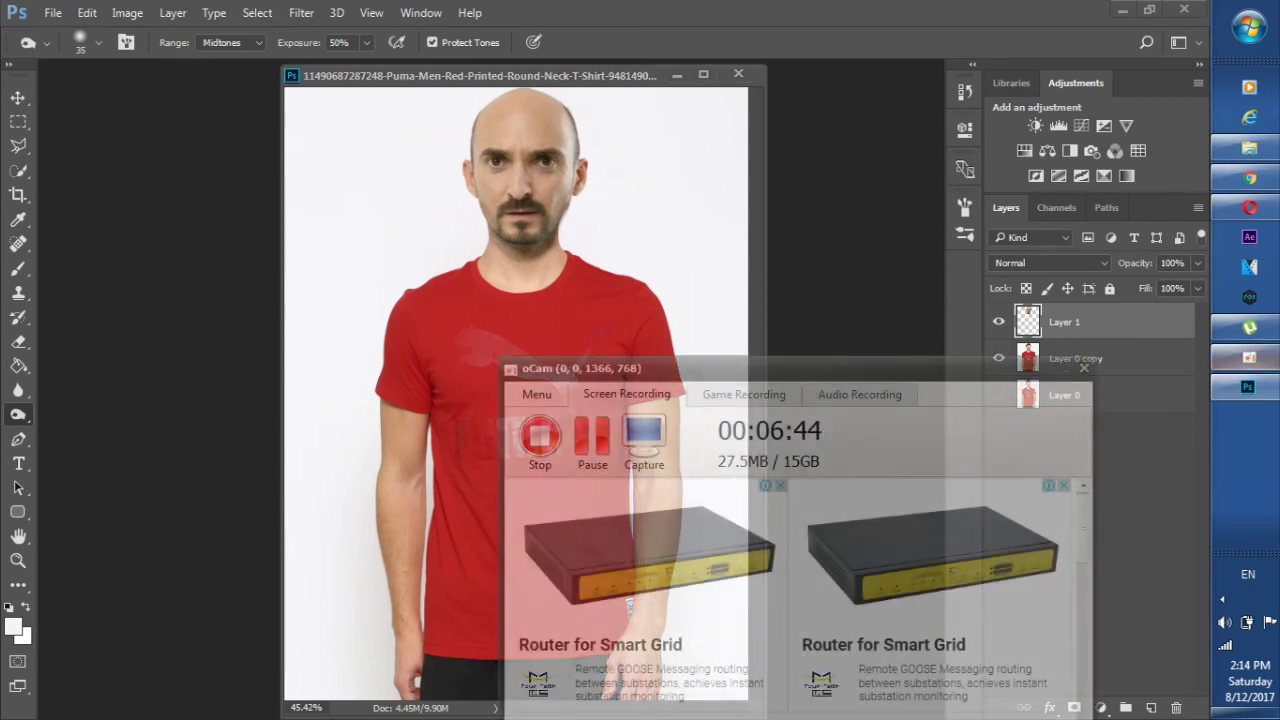